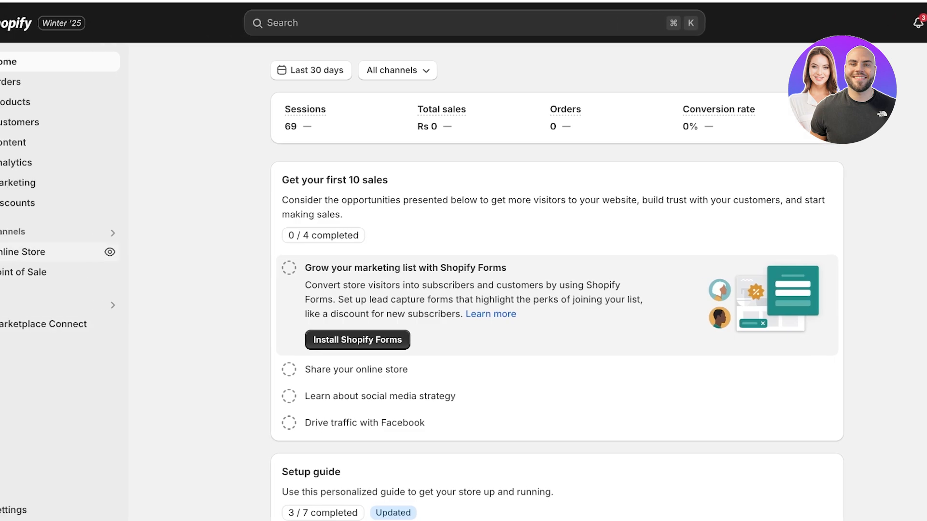
Open the live Copy of Dawn theme for customizing and bring up the settings of the home page's Footer section
left_click(58, 252)
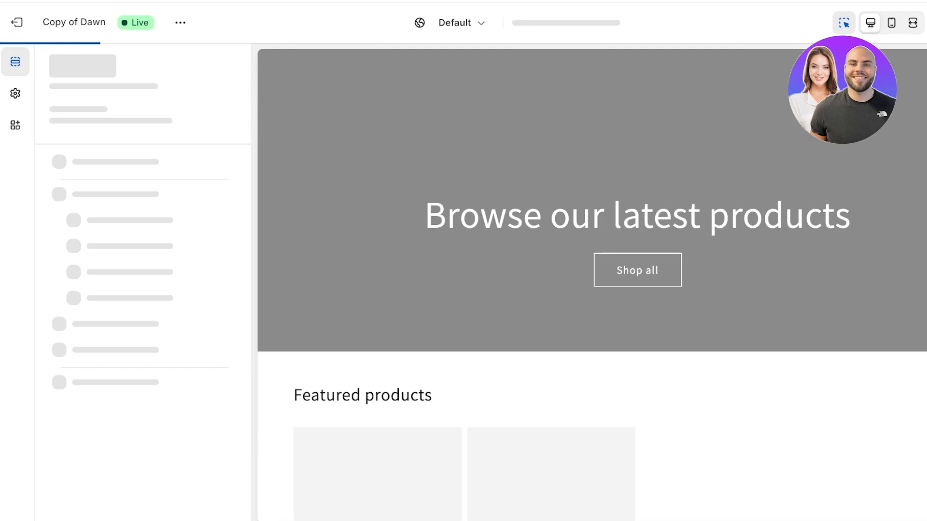
scroll(592, 285, "down", 10)
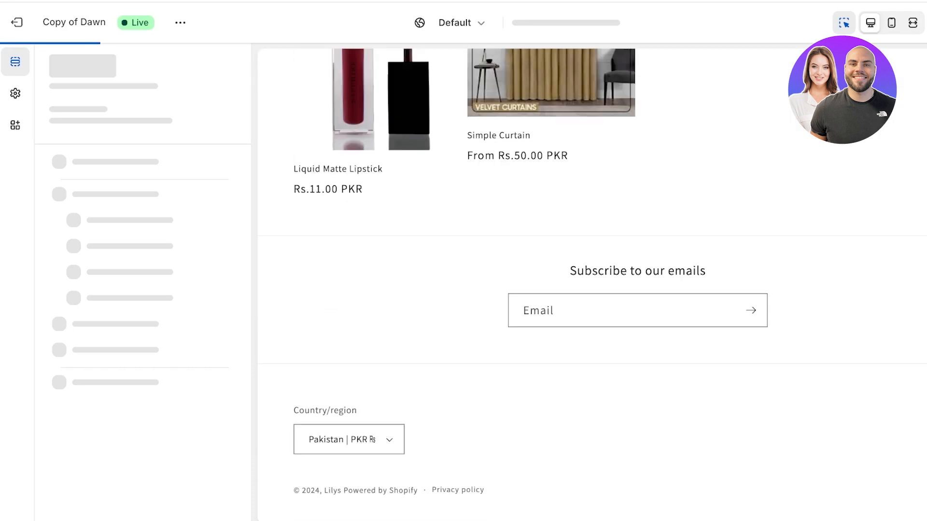
scroll(592, 285, "up", 5)
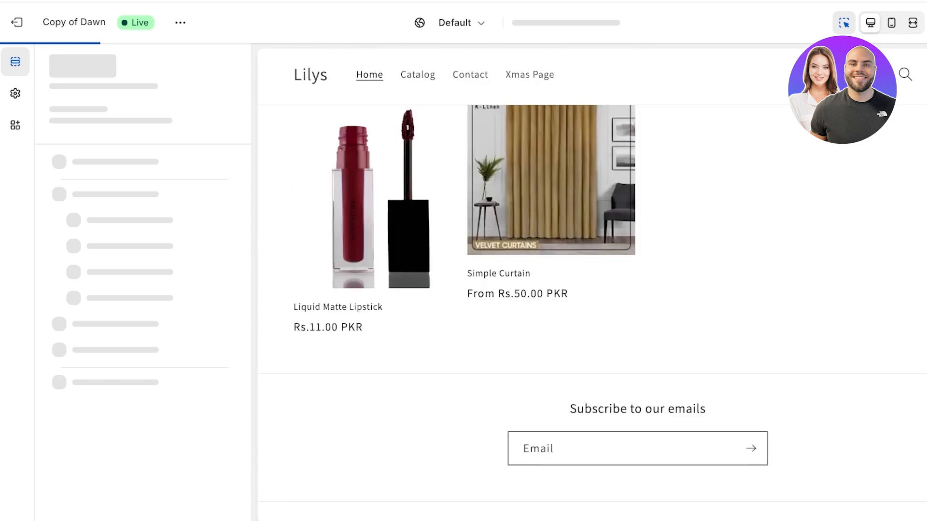
scroll(591, 285, "down", 5)
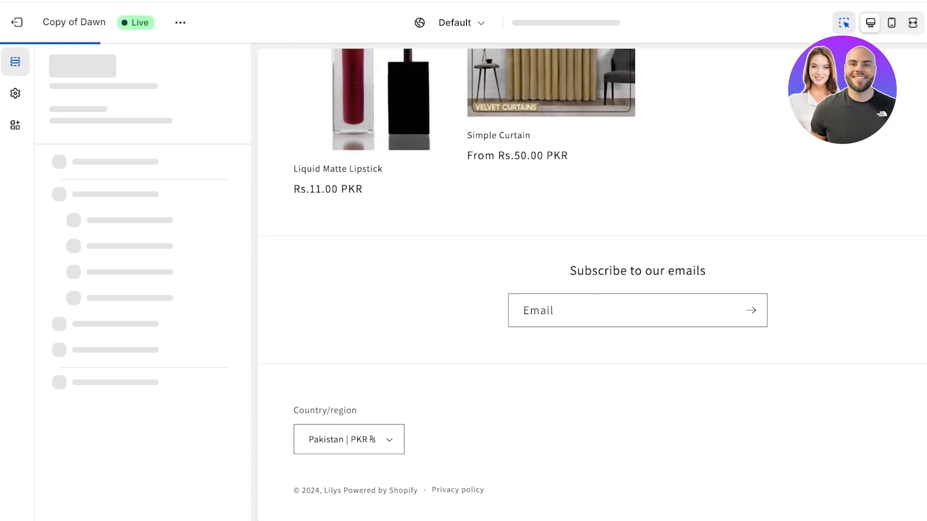
left_click(482, 386)
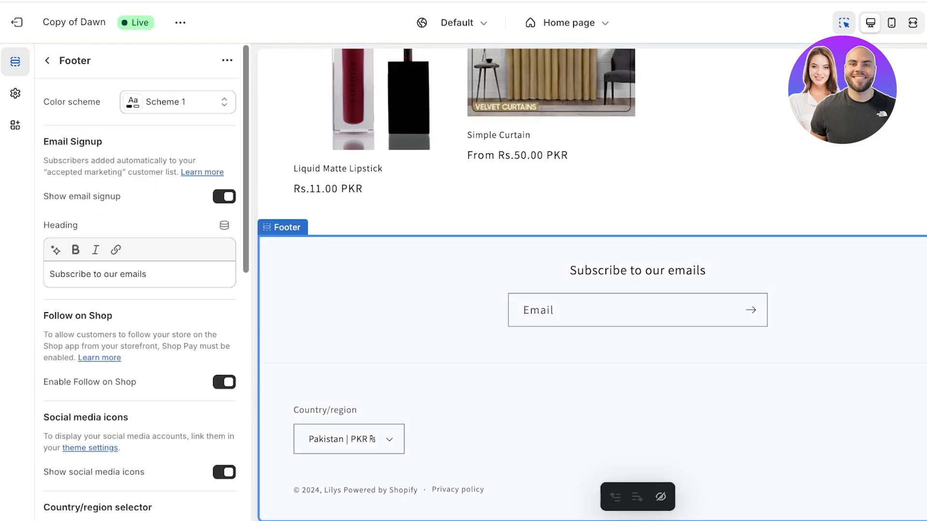
left_click(36, 61)
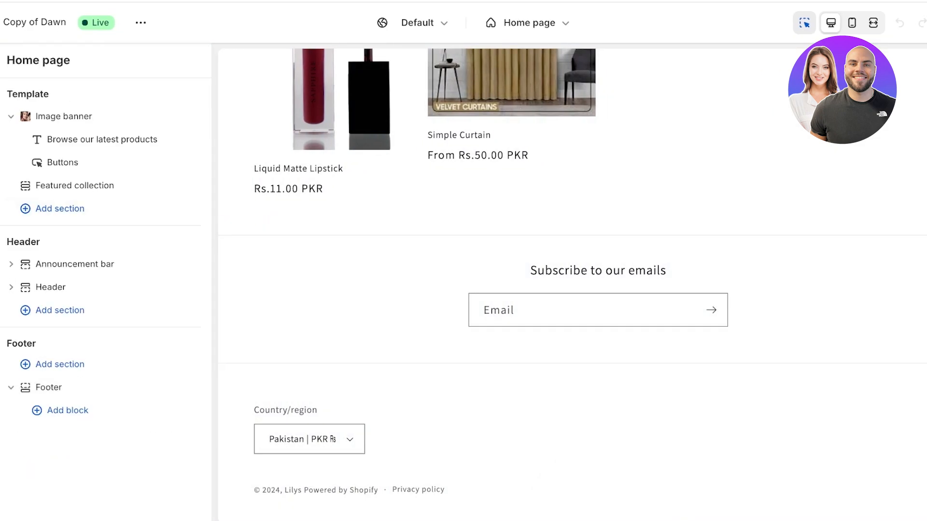
left_click(48, 387)
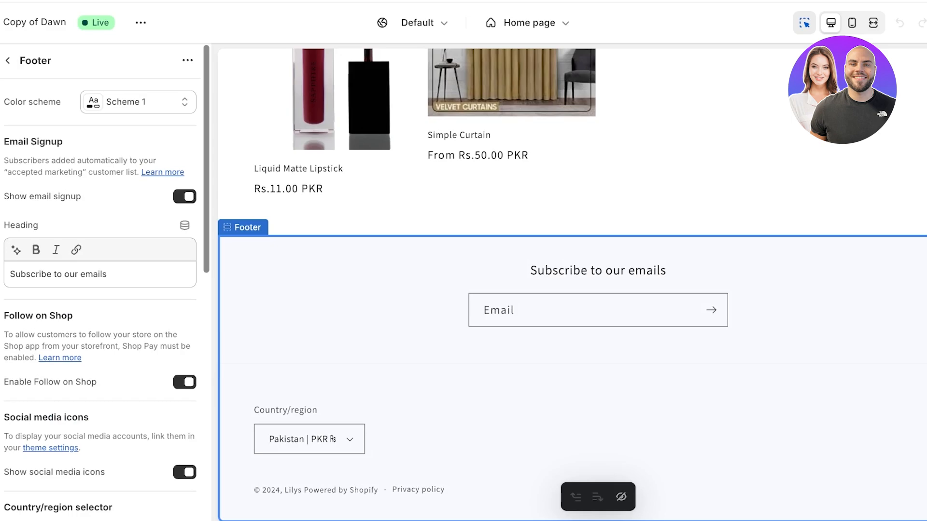
Try Scheme 3 as the footer's color scheme, and settle on Scheme 4
left_click(138, 102)
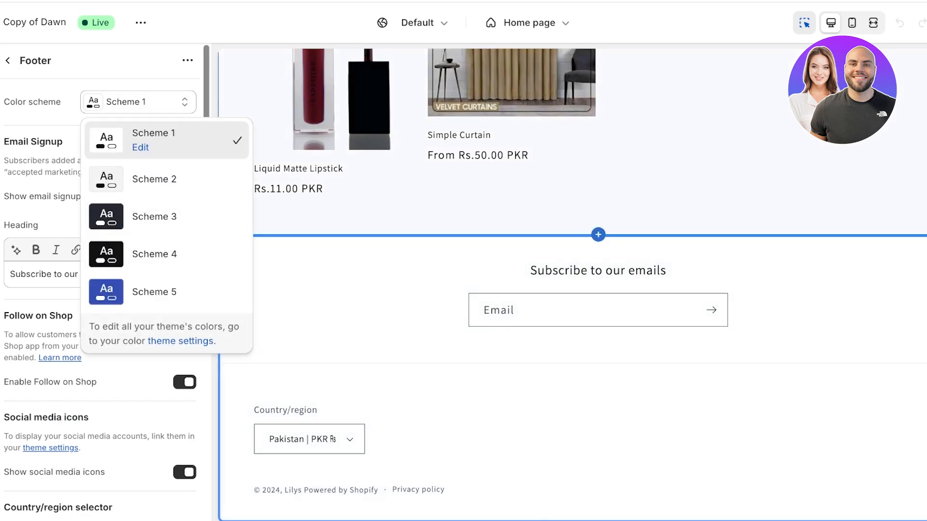
scroll(386, 231, "up", 7)
left_click(154, 217)
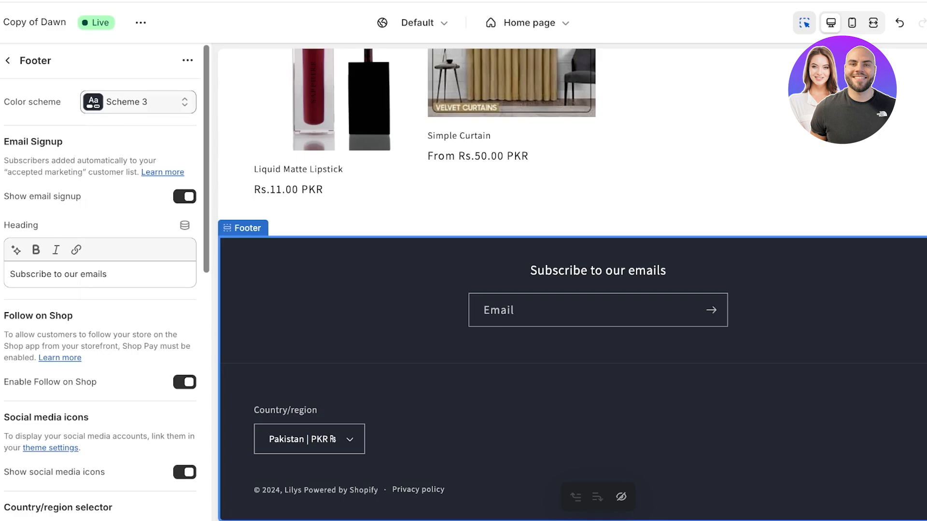
left_click(138, 102)
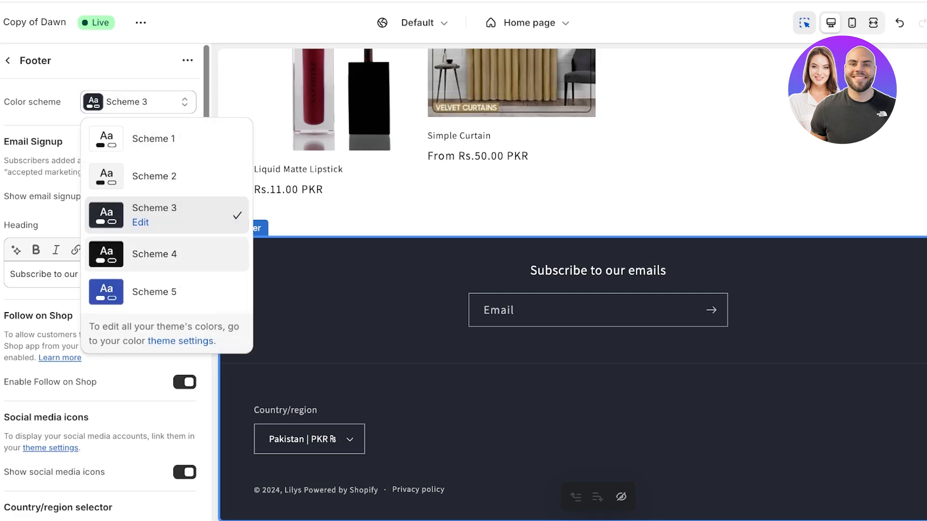
left_click(154, 254)
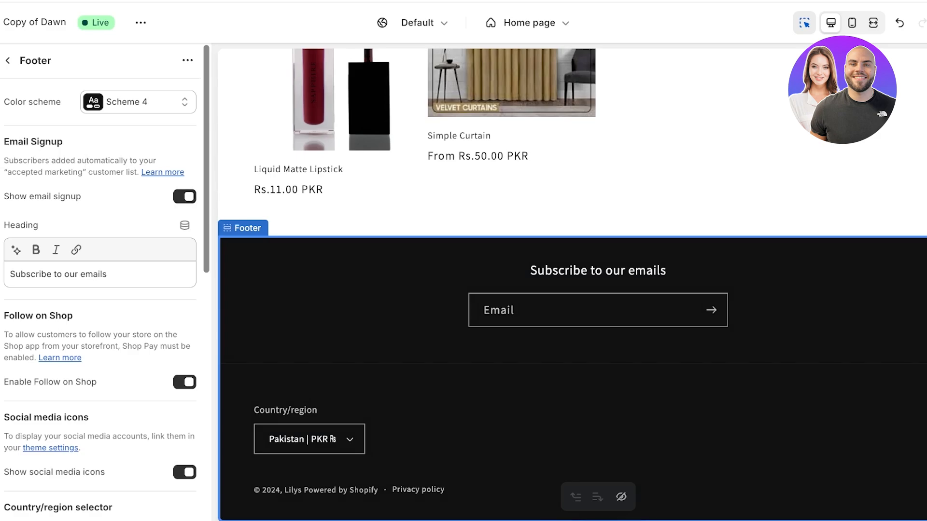
Switch the footer's email signup off and back on to compare the preview
left_click_drag(4, 141, 63, 142)
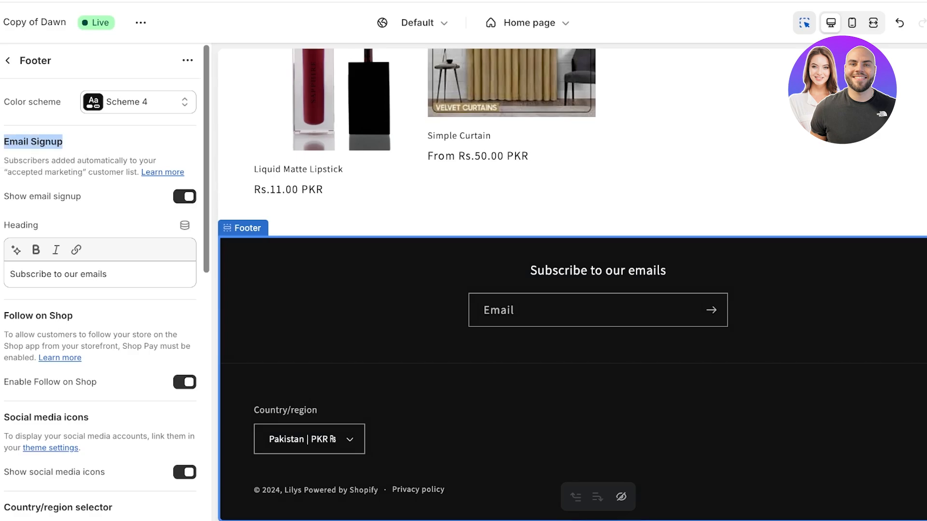
left_click(66, 142)
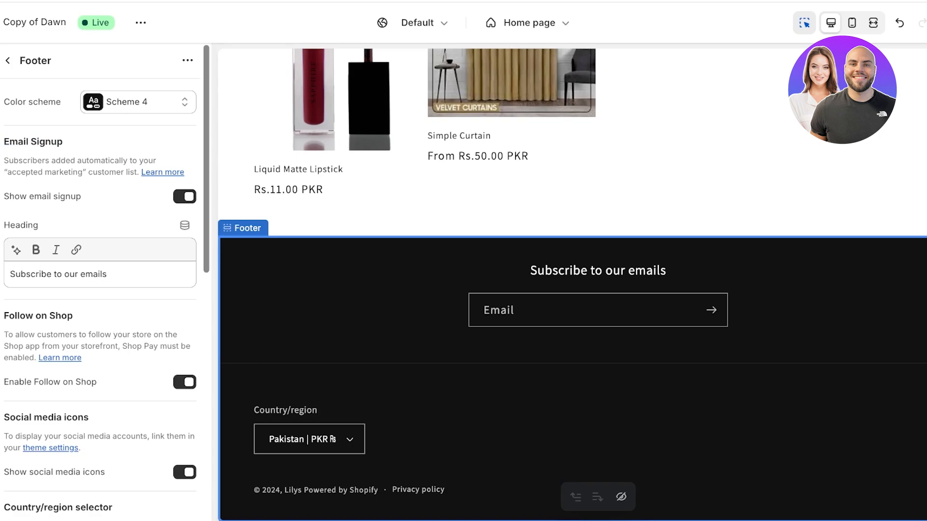
left_click(184, 196)
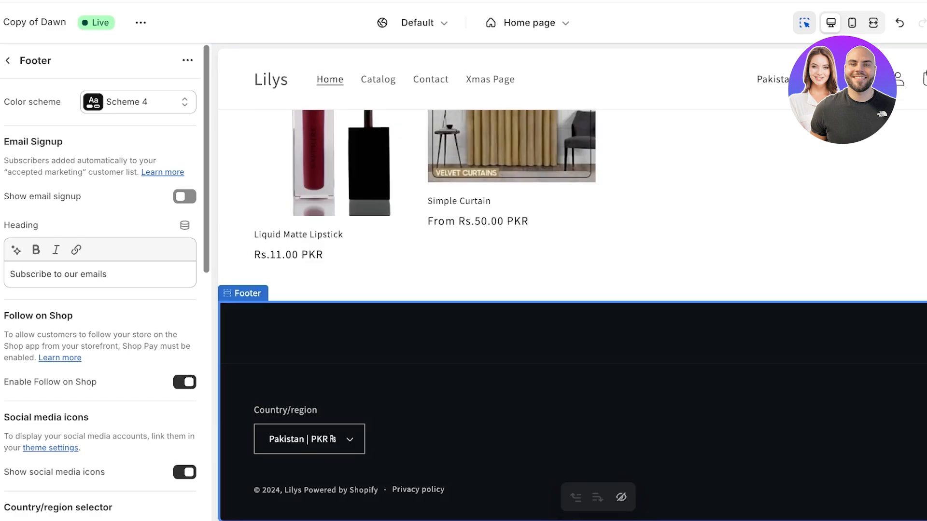
left_click(184, 197)
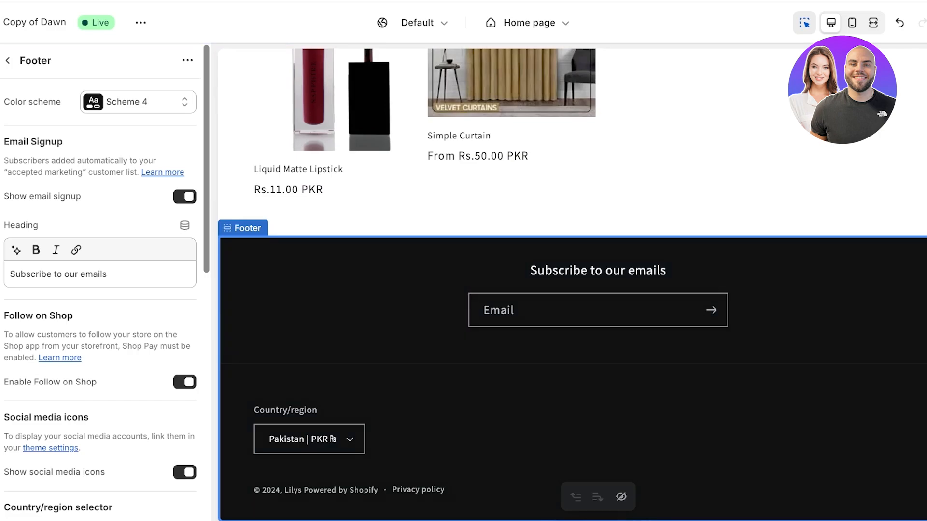
Replace the footer's email signup heading with "Subscribe to our promotional offers in emails!"
left_click(108, 274)
key("ctrl+a")
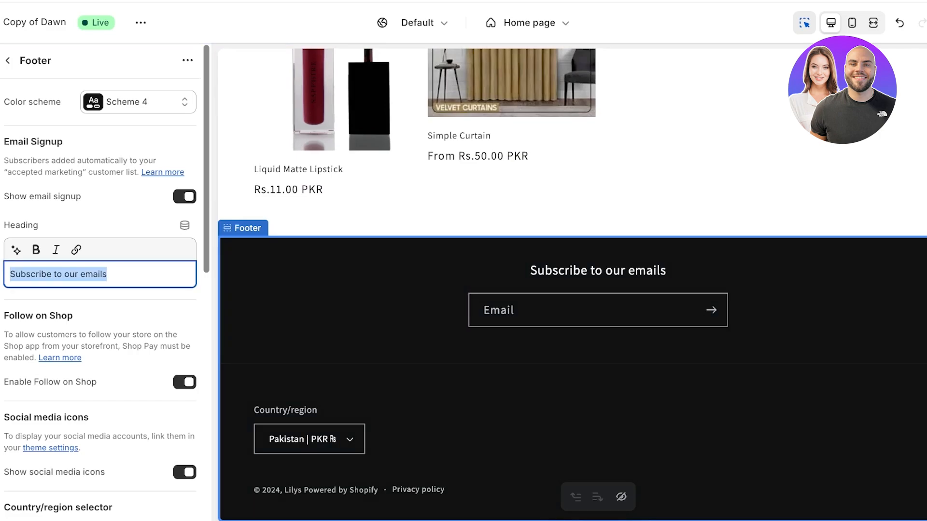
type("Sub")
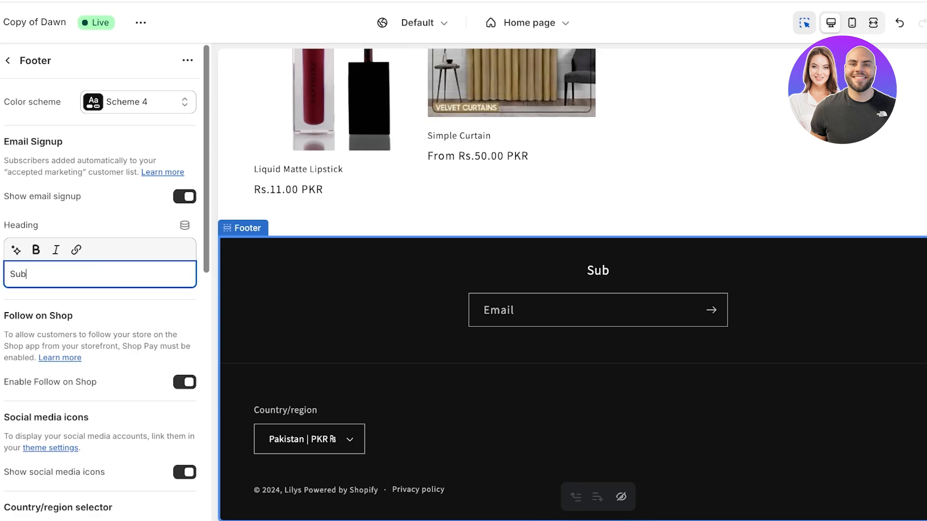
type("scribe to our ")
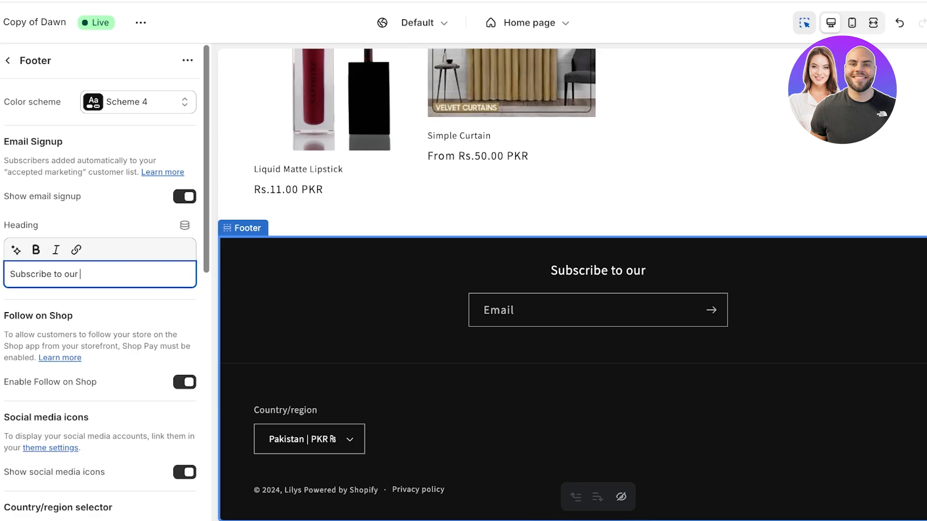
type("promotional ")
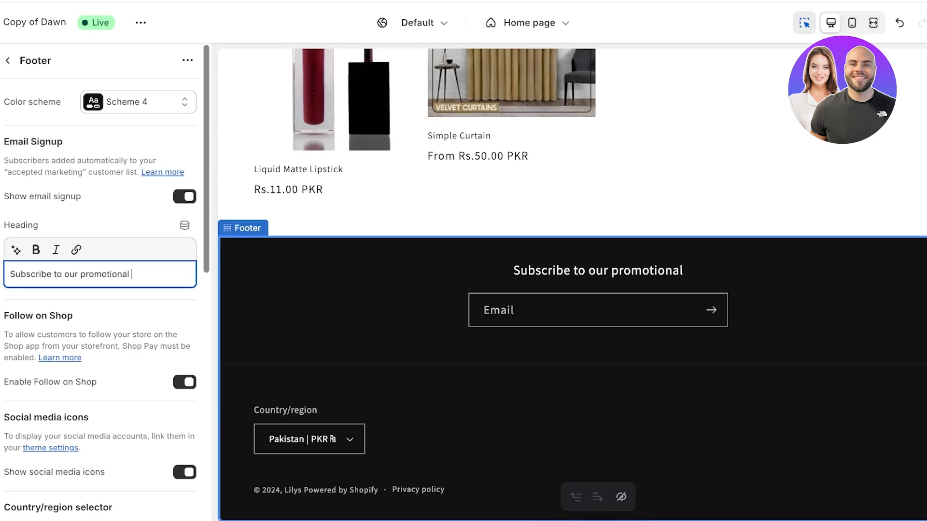
type("offers an")
key("BackSpace")
key("BackSpace")
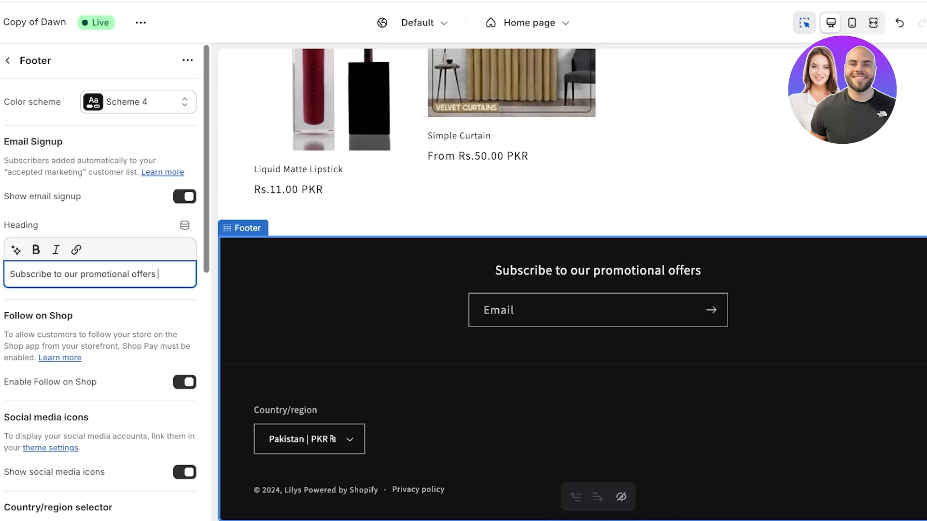
type("in emails!")
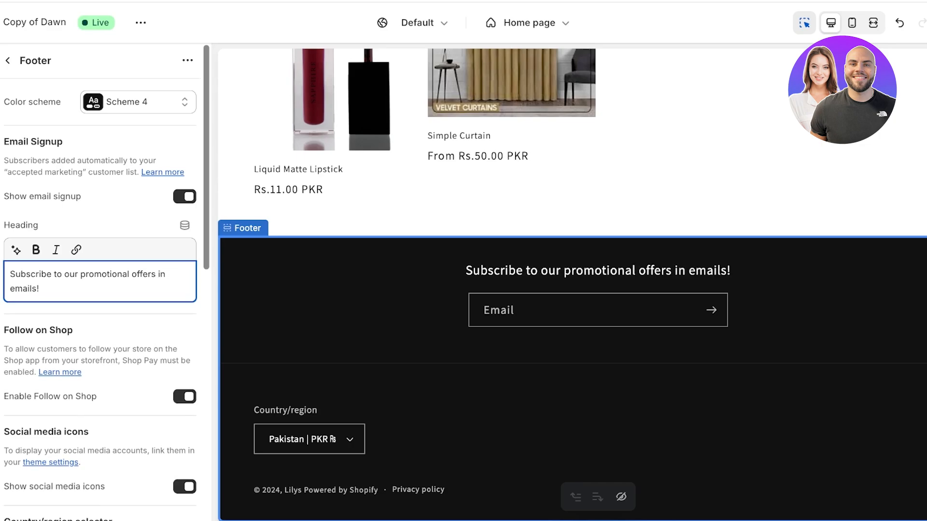
Disable the Follow on Shop option for the footer
scroll(104, 280, "down", 1)
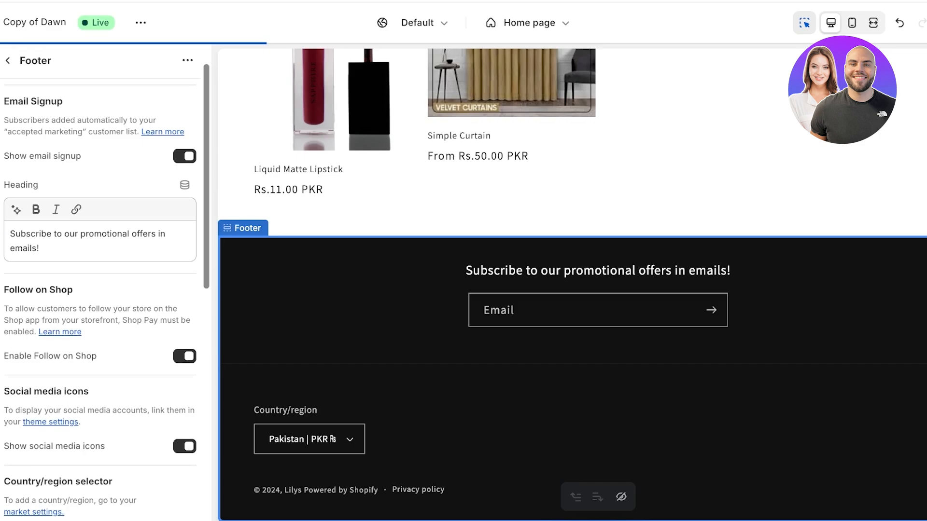
scroll(102, 280, "down", 3)
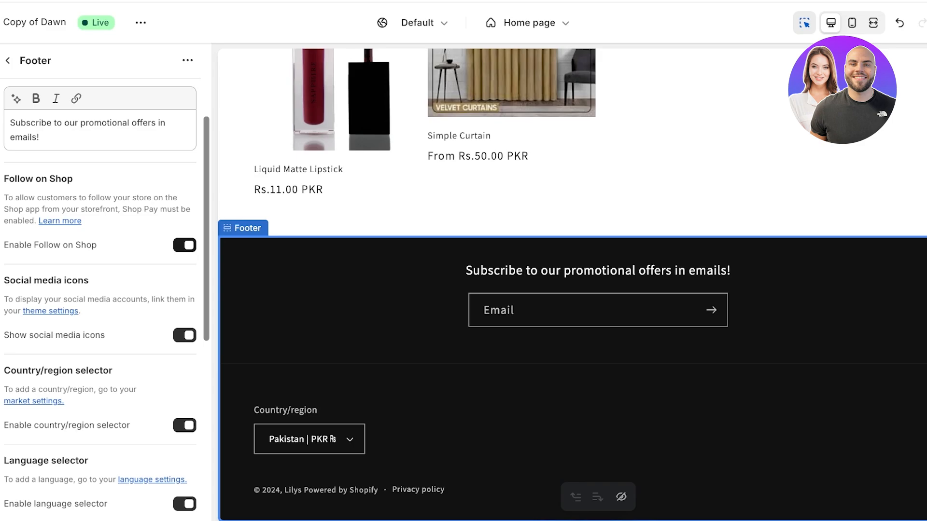
left_click(185, 245)
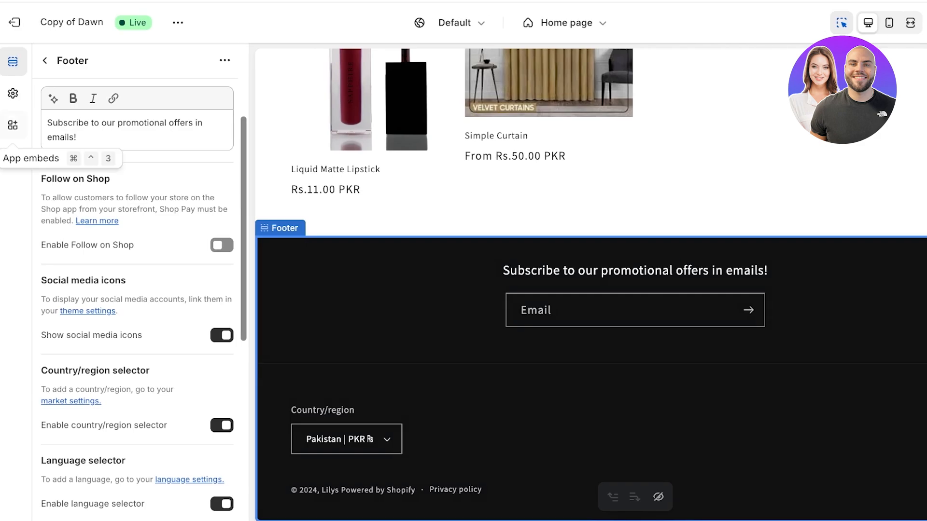
Open the Social media accounts section of the theme settings
left_click(13, 93)
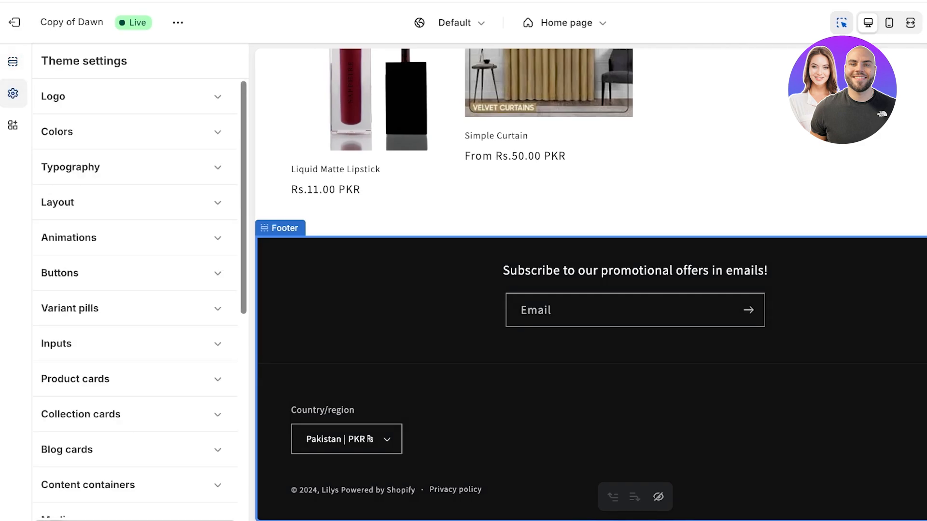
scroll(121, 234, "down", 6)
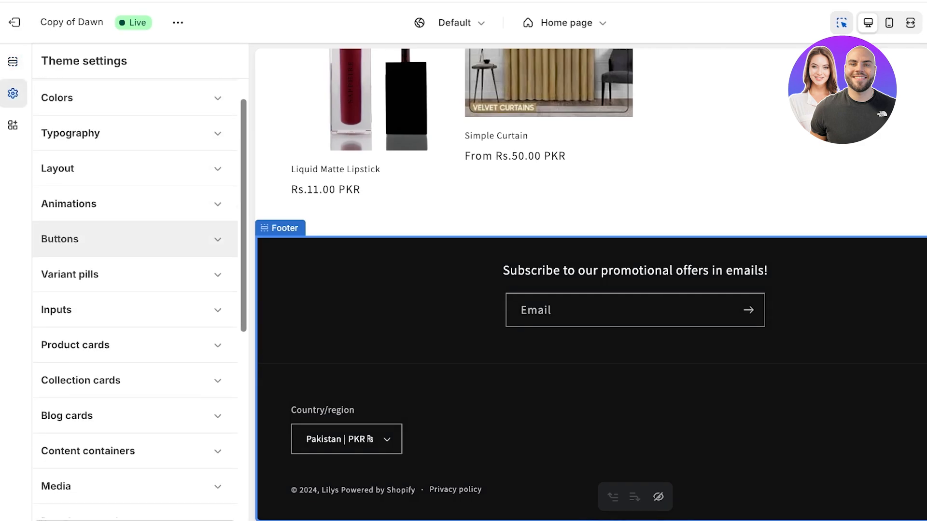
scroll(121, 232, "down", 2)
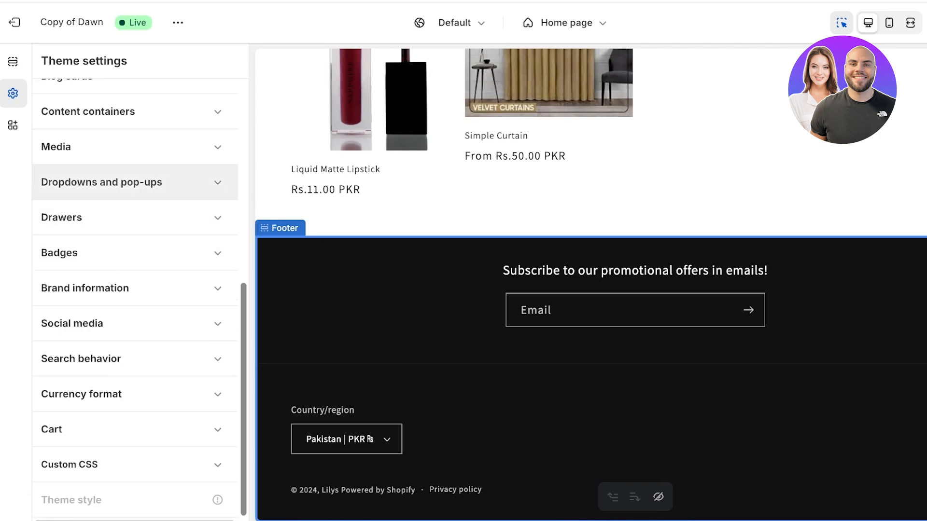
scroll(120, 271, "up", 2)
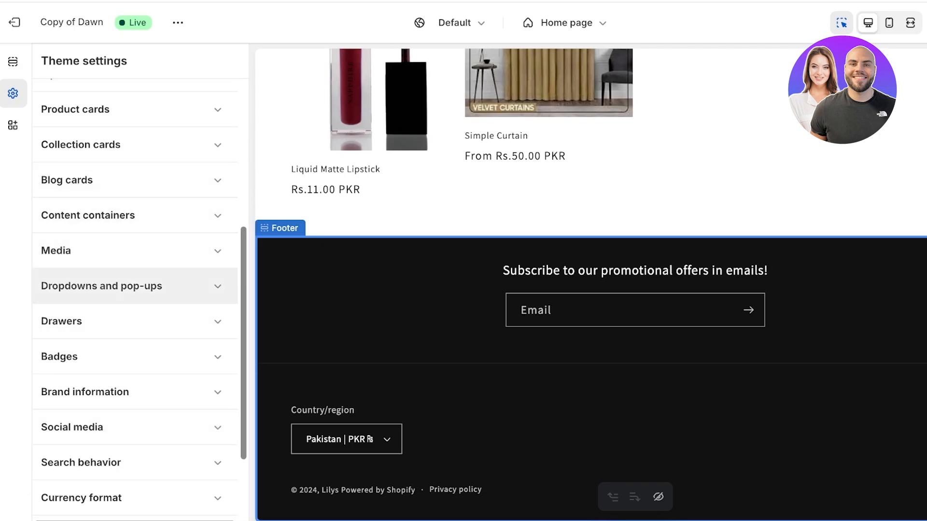
left_click(120, 427)
scroll(120, 427, "down", 5)
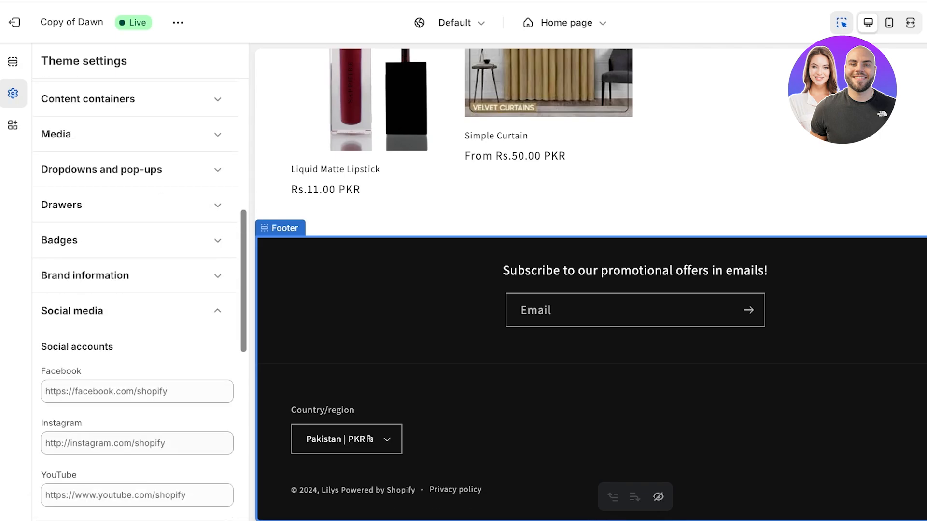
Enter the store's facebook.com profile link as the Facebook social account
left_click(137, 257)
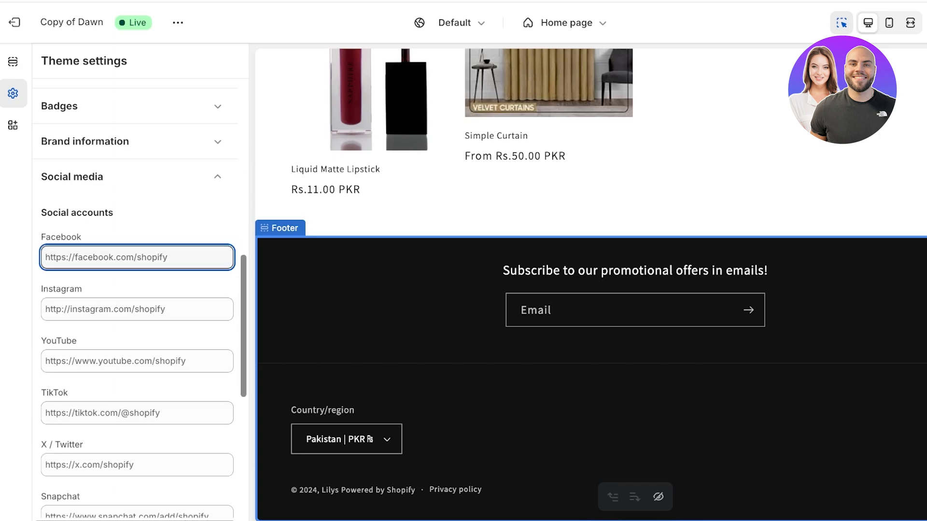
type("faceb")
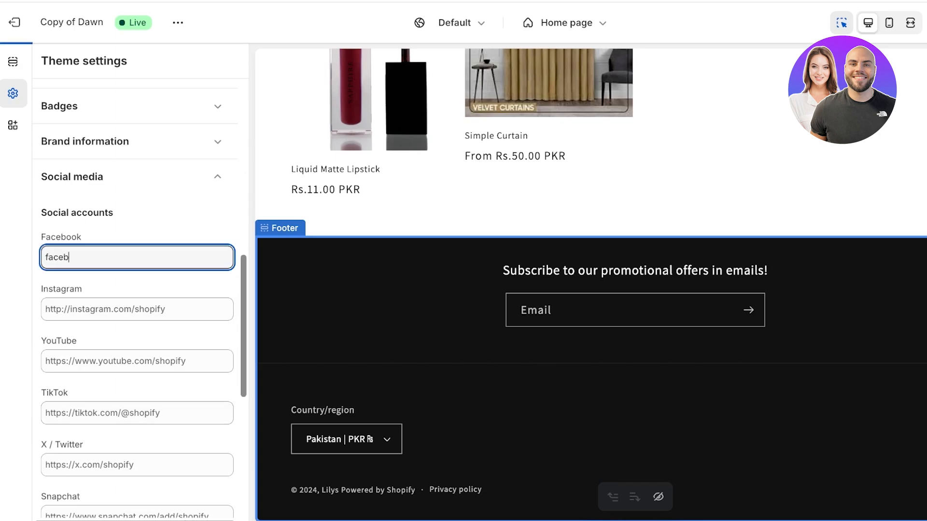
type("ook.com/")
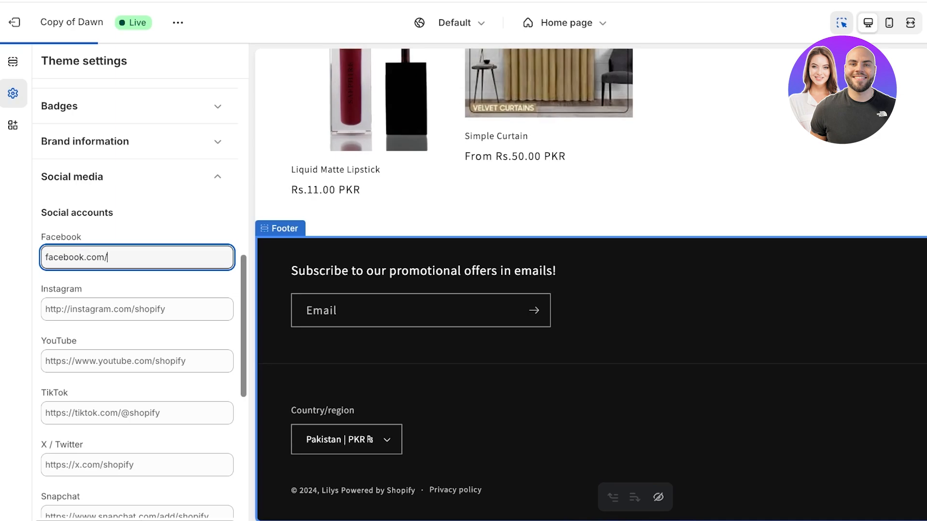
type("spencer")
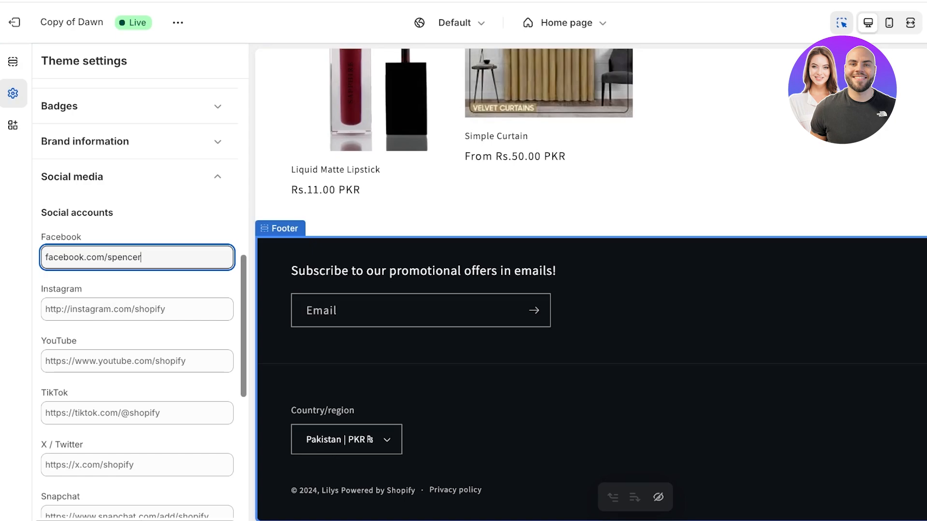
Enter the store's instagram.com profile link as the Instagram social account
left_click(137, 309)
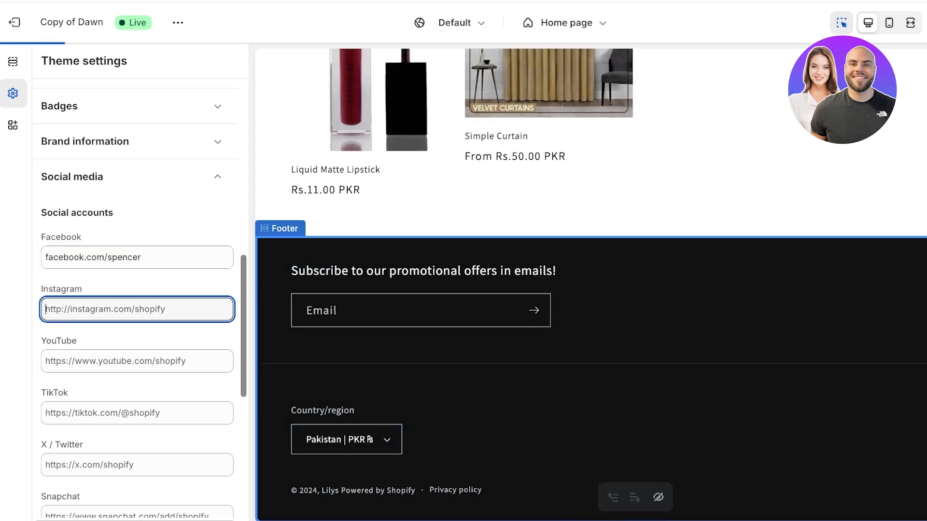
type("instag")
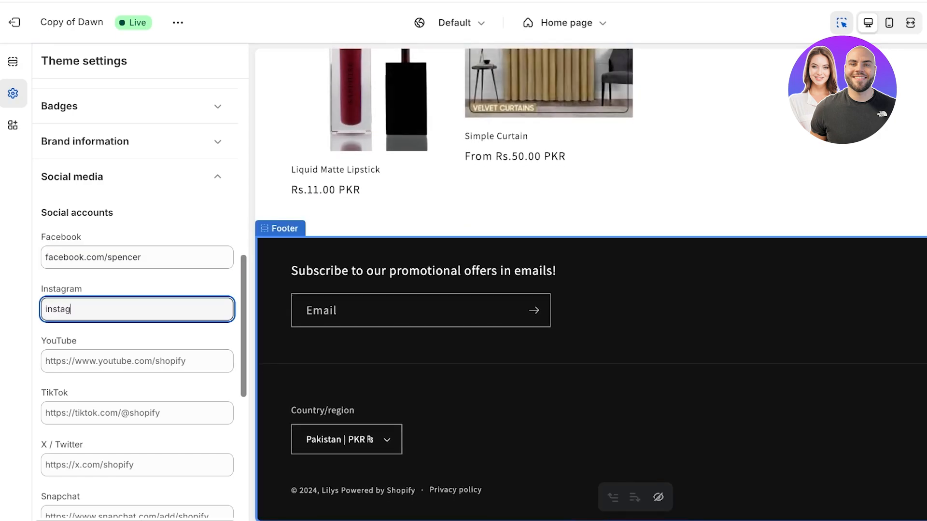
type("ram.com/spencer")
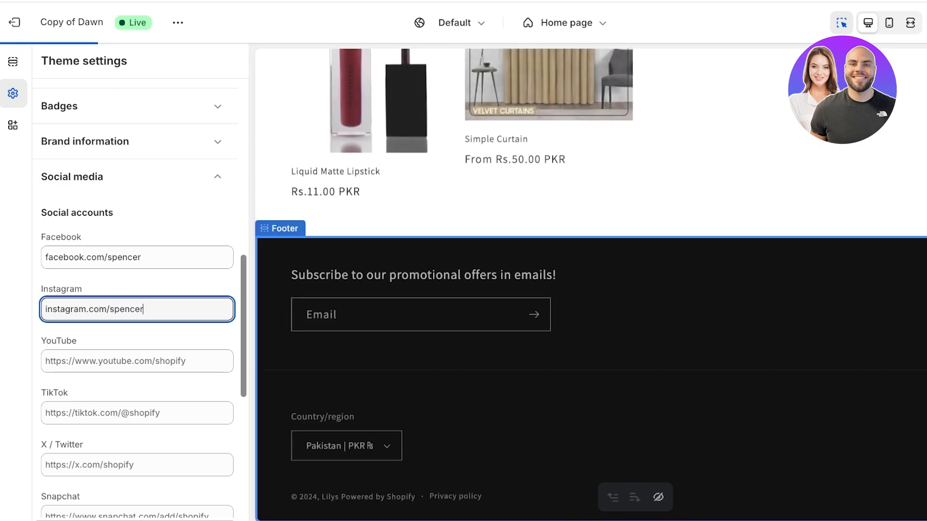
Add the YouTube social account by reusing the Instagram link with its domain changed to youtube.com
key("ctrl+a")
key("ctrl+c")
left_click(137, 361)
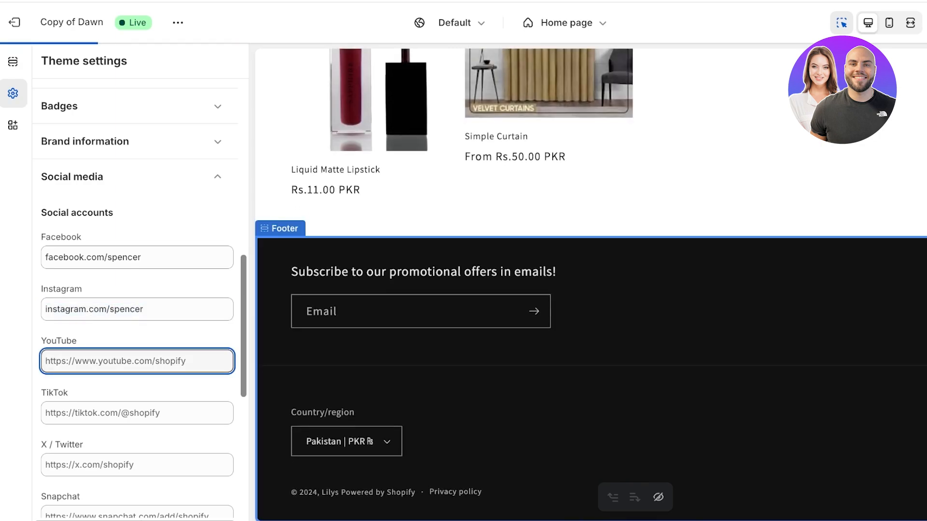
key("ctrl+v")
double_click(76, 361)
type("youtube.x")
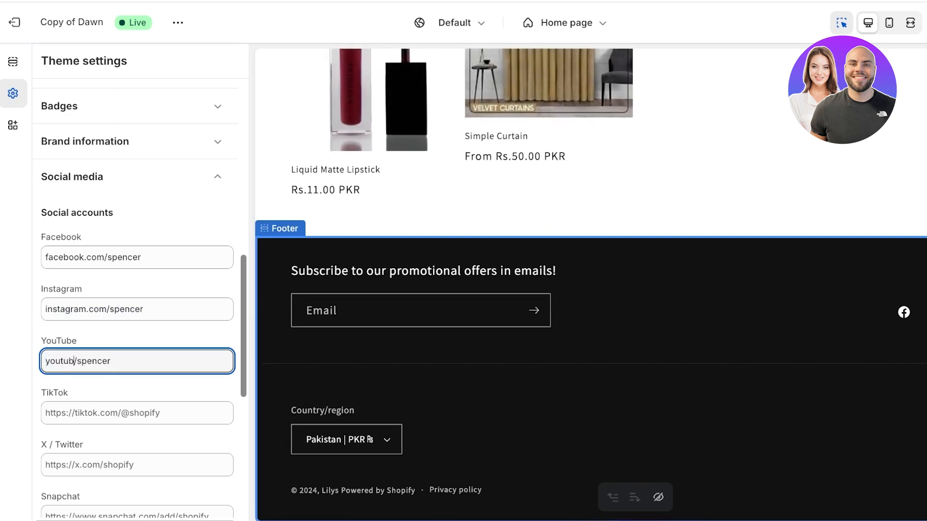
key("BackSpace")
type("com")
Enter the store's tiktok.com profile link as the TikTok social account
key("Tab")
type("t")
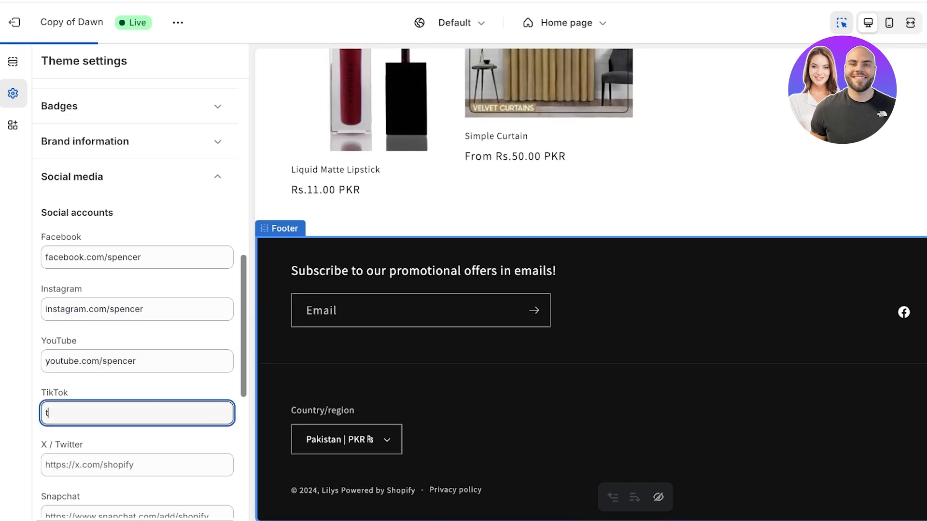
type("iktok.c")
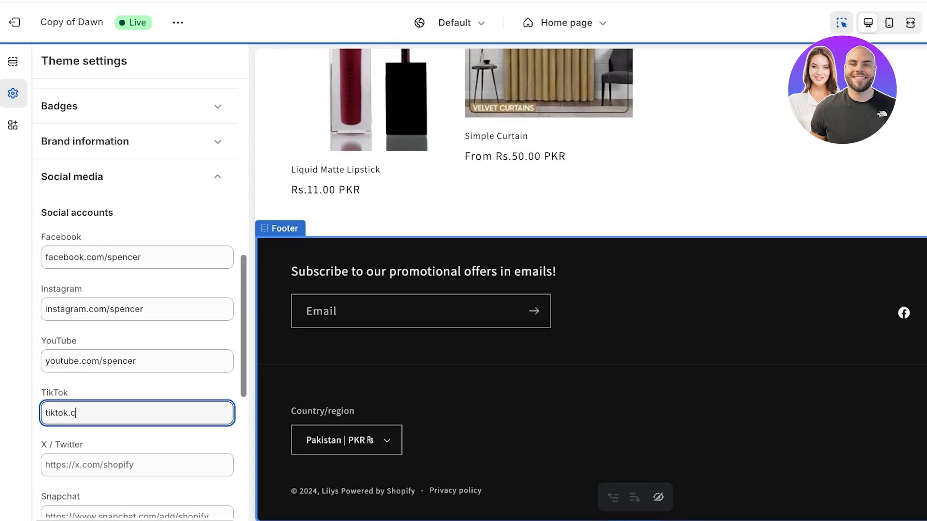
type("om/spencer")
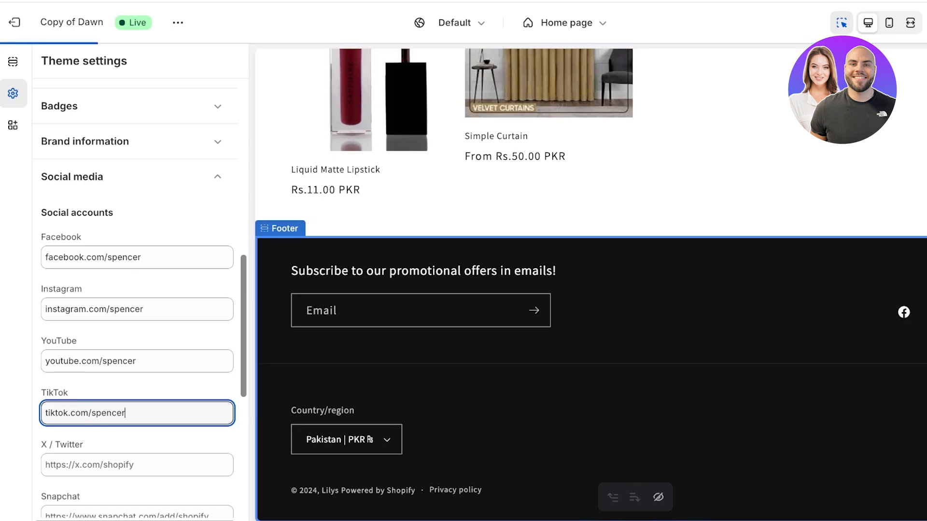
Save the social media account links and return to the footer section's settings
scroll(137, 290, "down", 2)
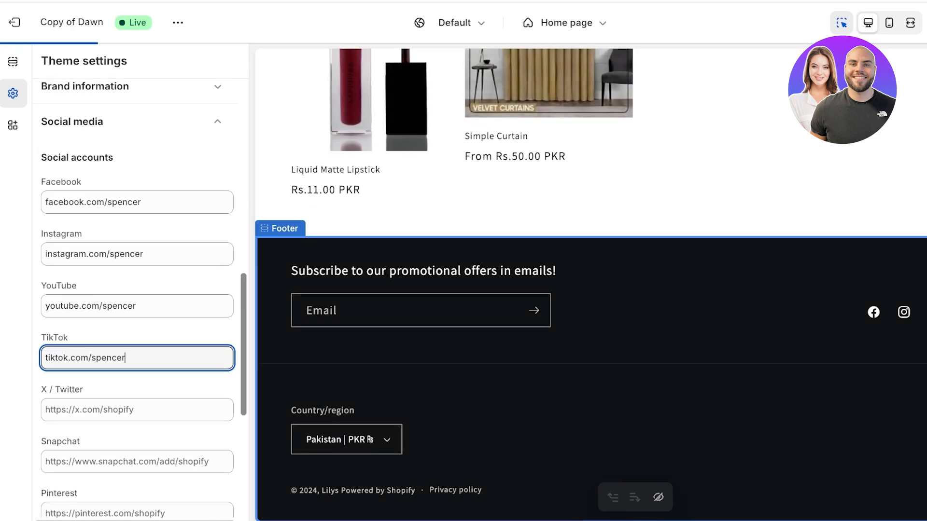
scroll(138, 289, "down", 4)
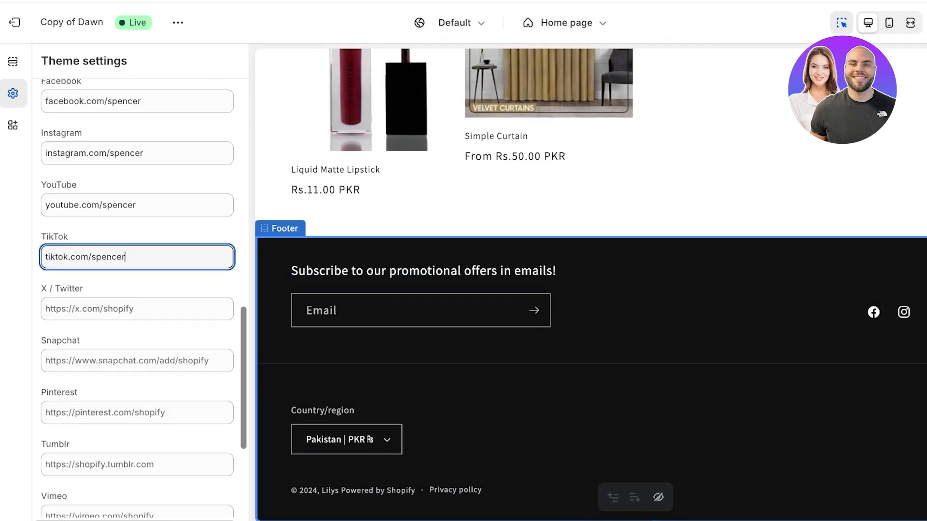
scroll(140, 299, "down", 8)
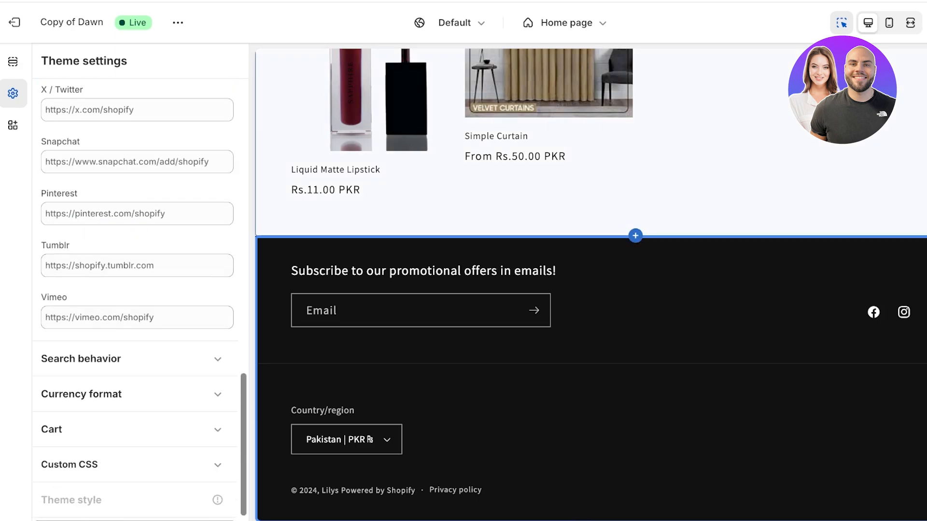
left_click(906, 23)
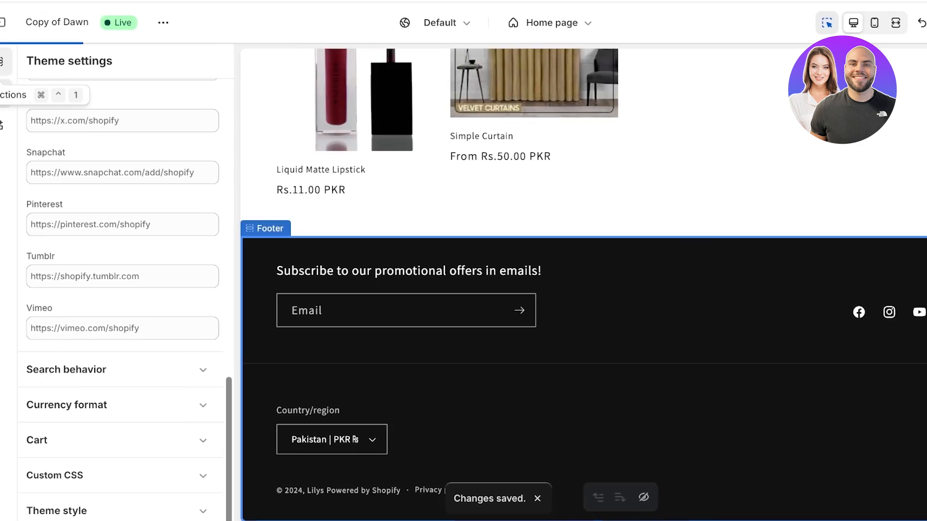
left_click(12, 62)
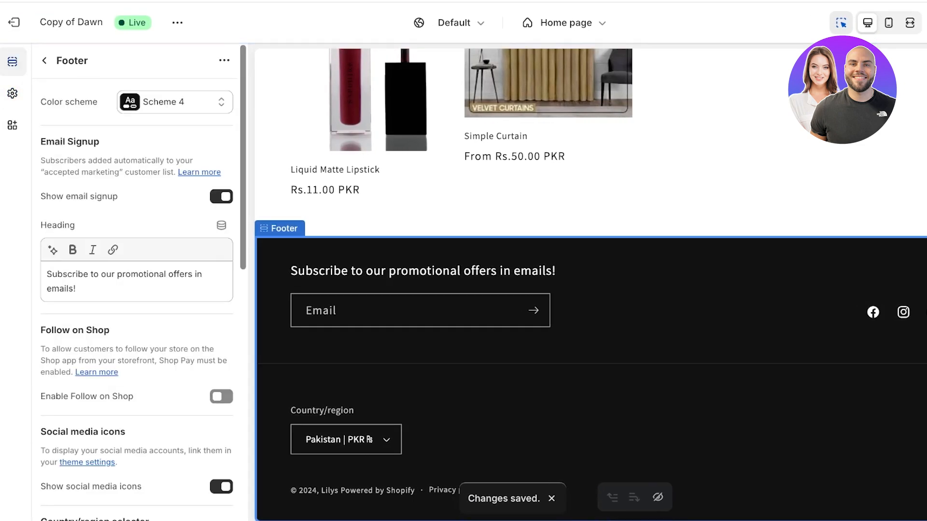
Choose Canada in the previewed footer's country/region selector and reopen the footer settings
scroll(140, 289, "down", 5)
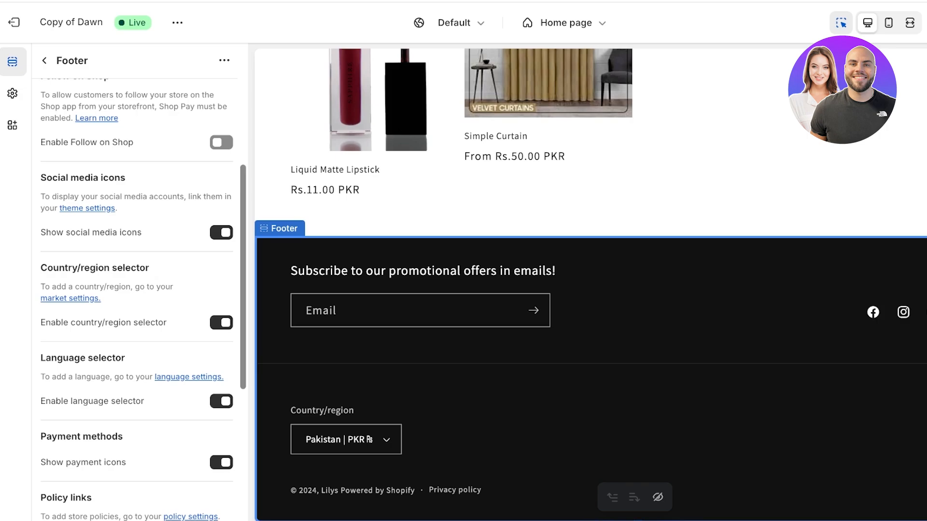
left_click(345, 440)
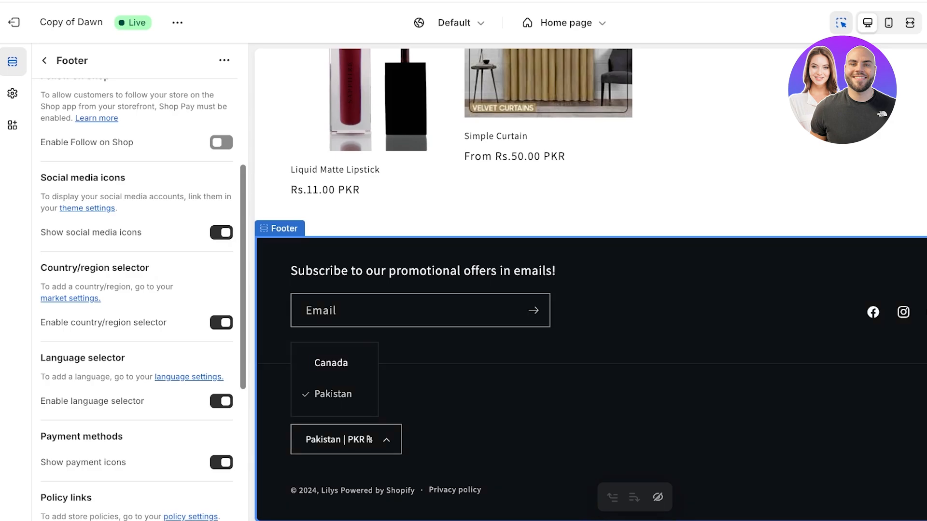
left_click(331, 363)
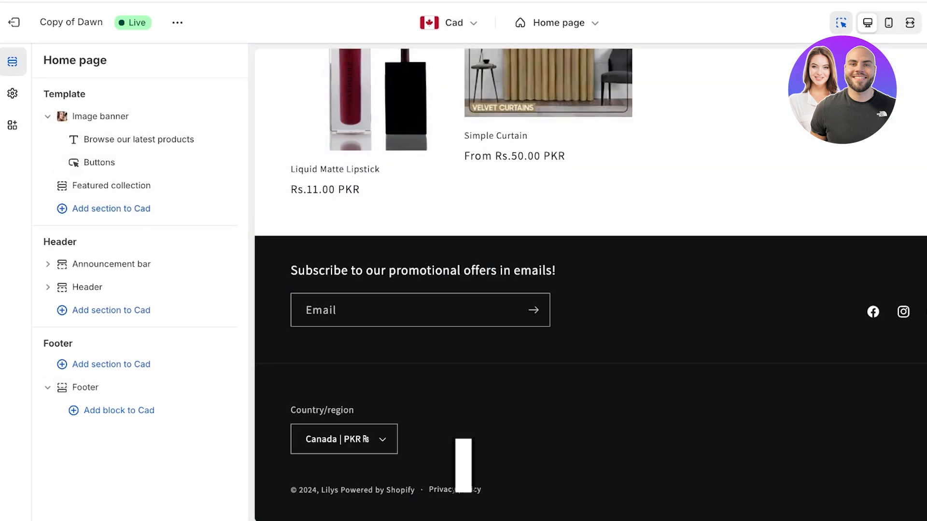
left_click(85, 387)
scroll(140, 290, "down", 10)
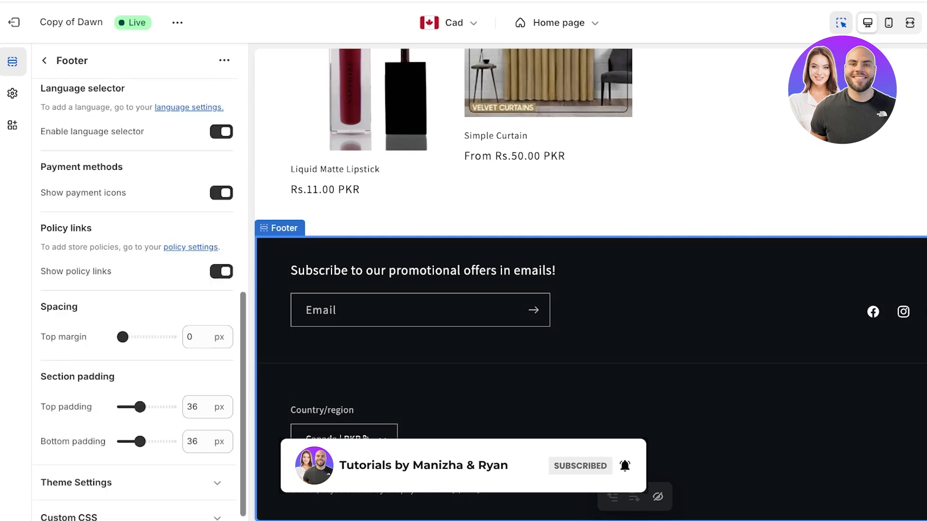
scroll(140, 290, "up", 5)
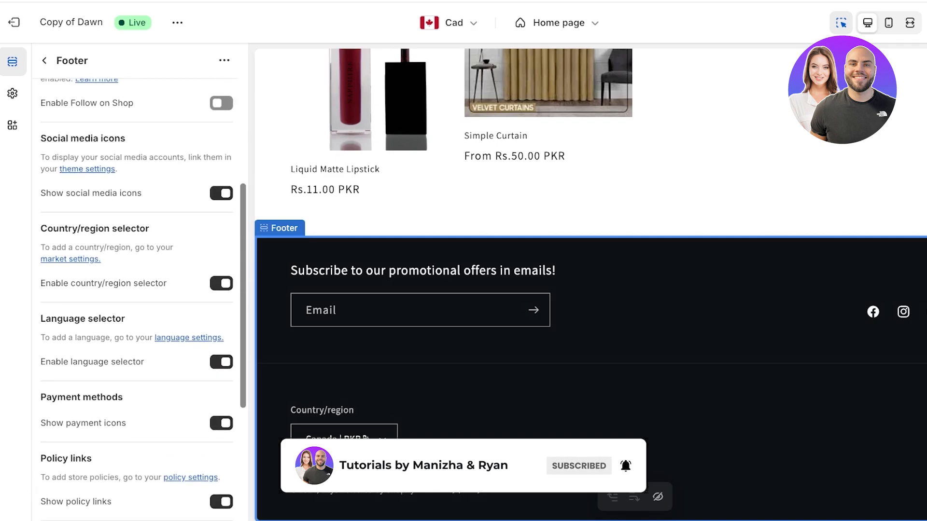
scroll(140, 290, "up", 1)
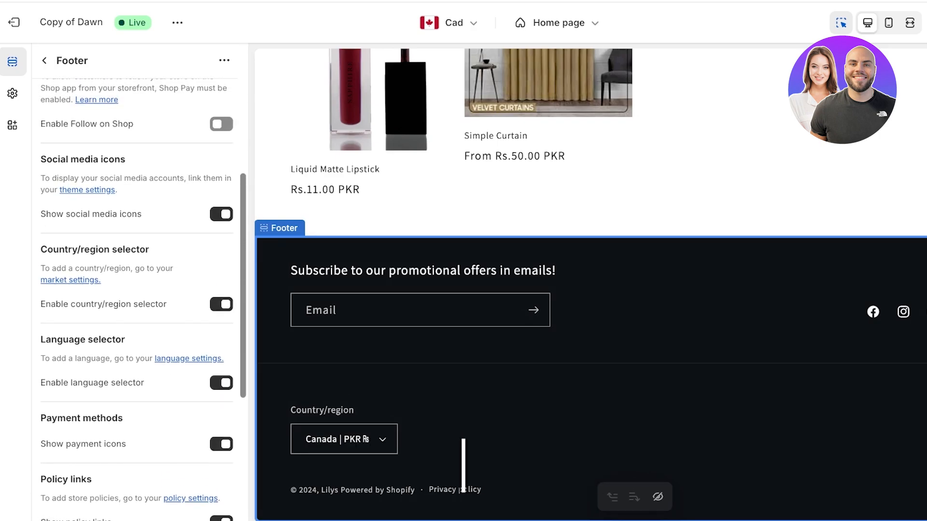
Switch the editor's market from Cad back to Default and reopen the footer settings
left_click(447, 23)
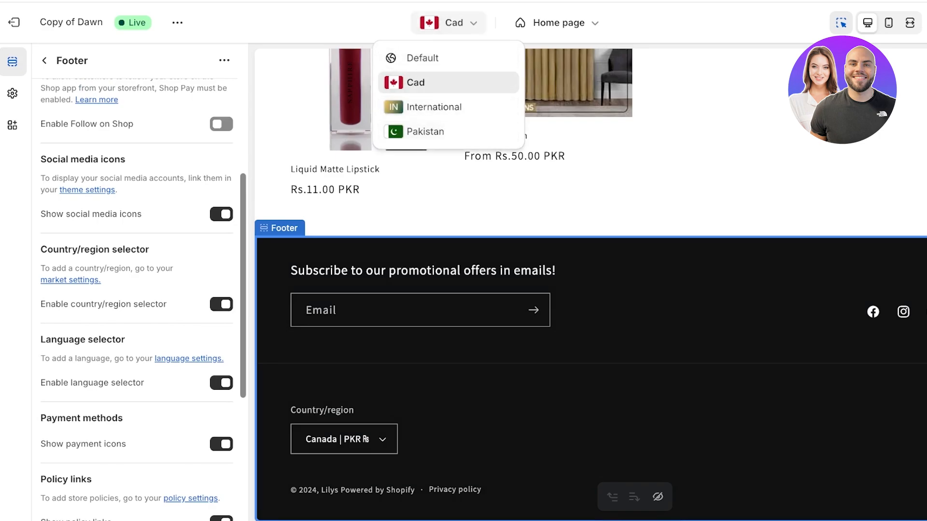
left_click(448, 23)
left_click(448, 23)
left_click(434, 58)
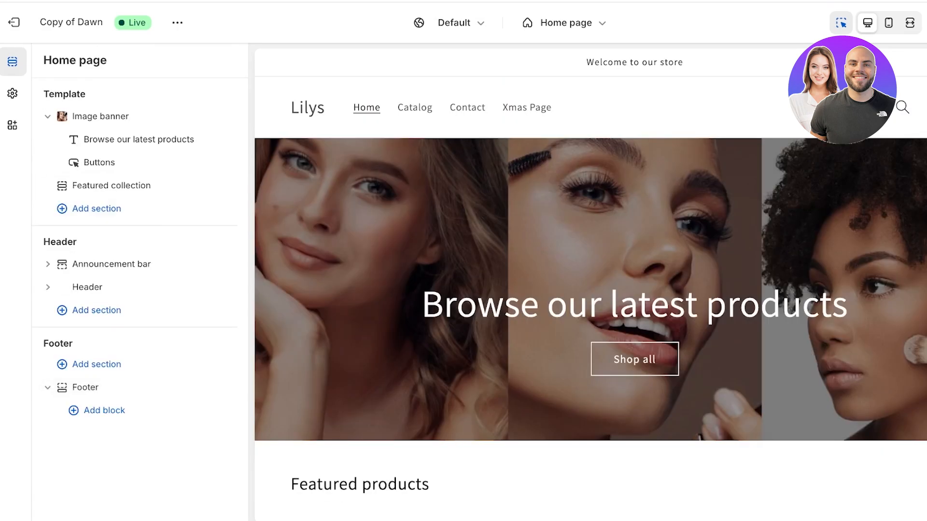
left_click(85, 388)
scroll(136, 299, "down", 8)
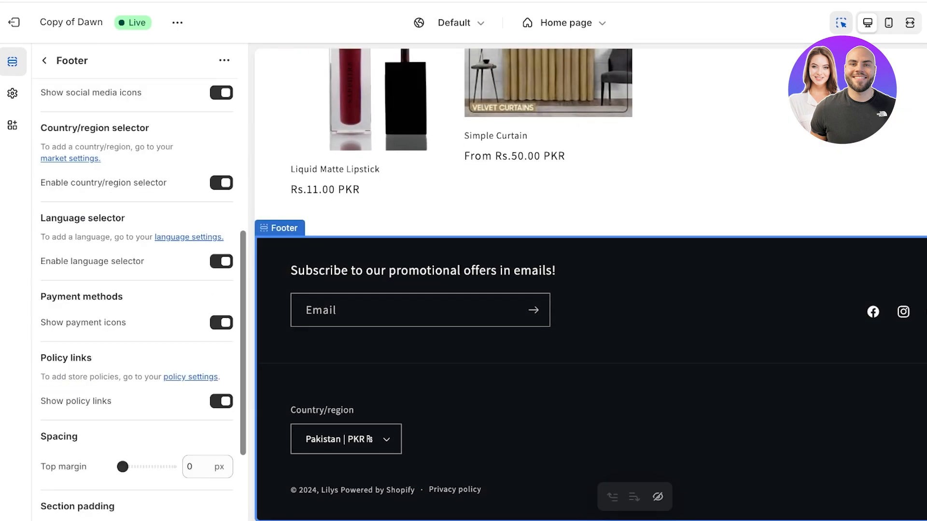
Disable the country/region selector and the language selector in the footer
scroll(136, 300, "up", 1)
left_click(221, 232)
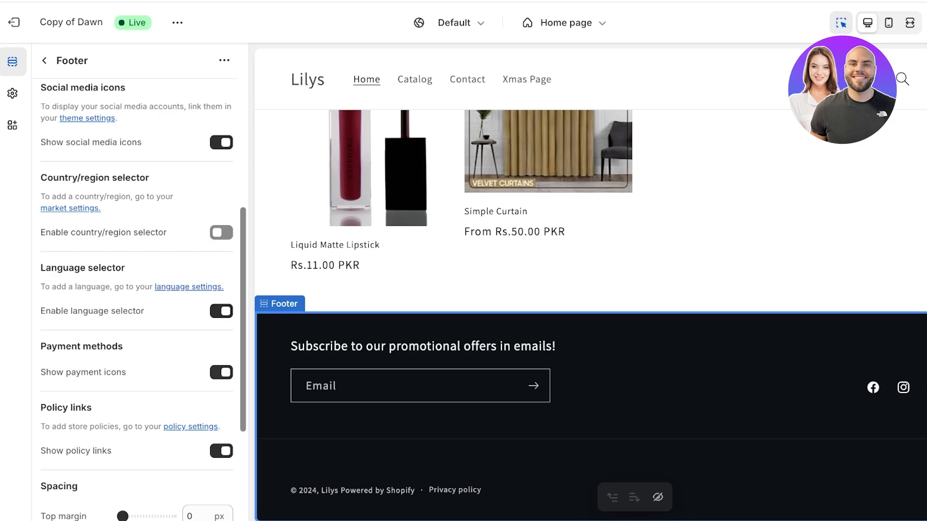
left_click(221, 311)
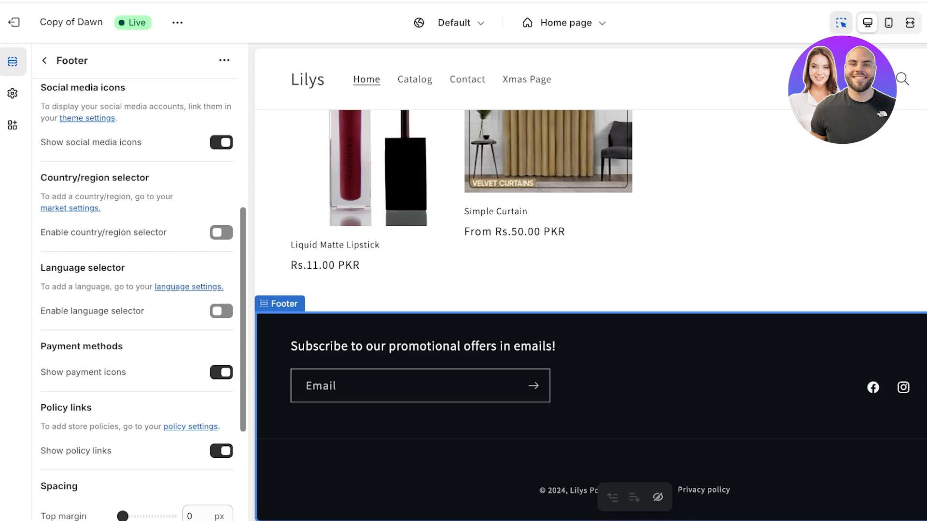
Try a larger top margin for the footer and return it to 0 px
scroll(140, 300, "down", 1)
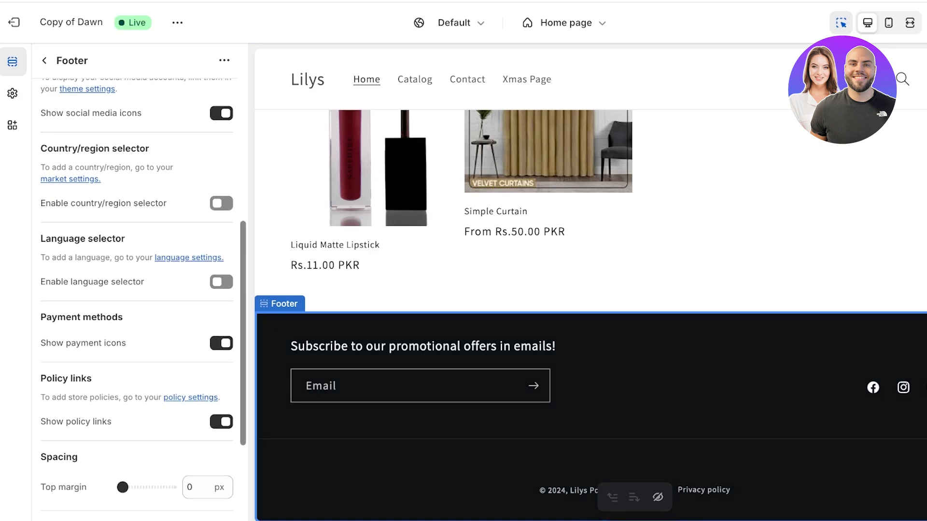
scroll(140, 299, "down", 5)
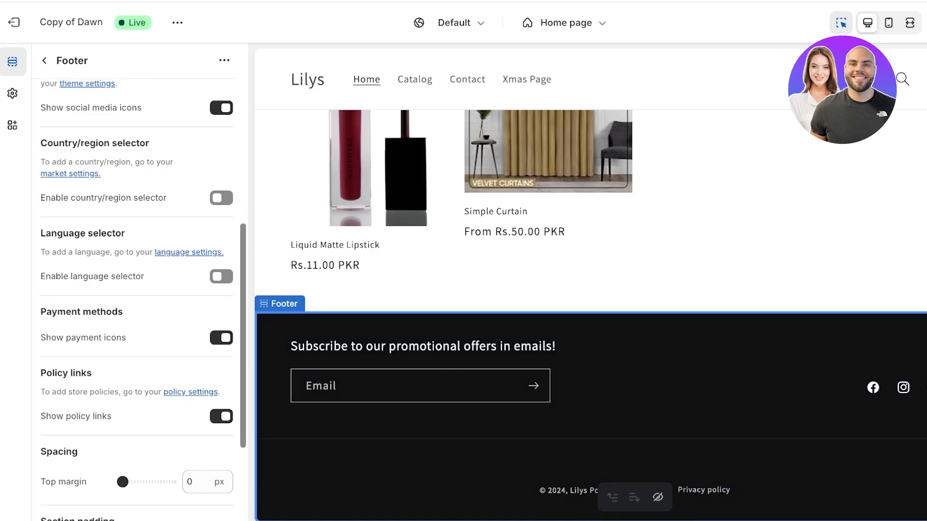
mouse_move(123, 345)
left_mouse_down()
mouse_move(172, 345)
mouse_move(123, 345)
left_mouse_up()
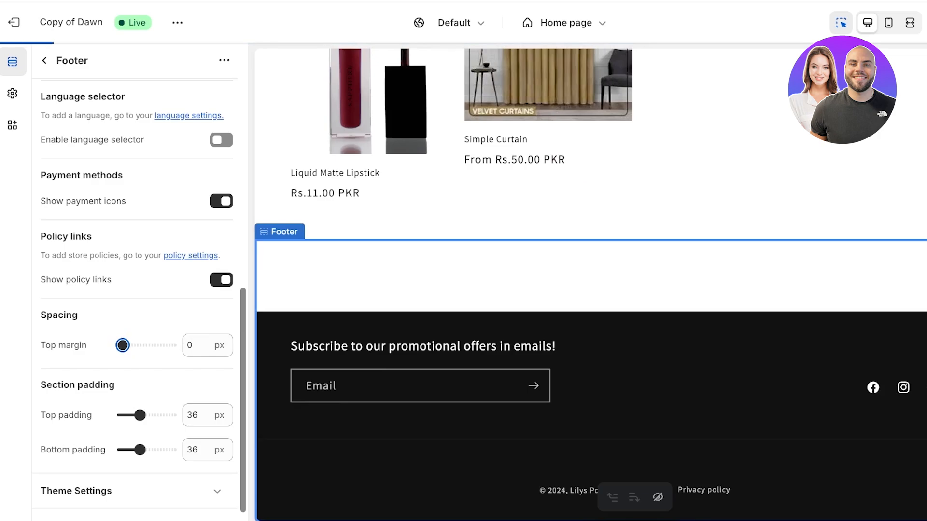
Set the footer's top padding to 28 px and its bottom padding to 24 px
scroll(140, 299, "down", 1)
mouse_move(140, 387)
left_mouse_down()
mouse_move(171, 387)
mouse_move(123, 387)
mouse_move(144, 388)
mouse_move(136, 387)
left_mouse_up()
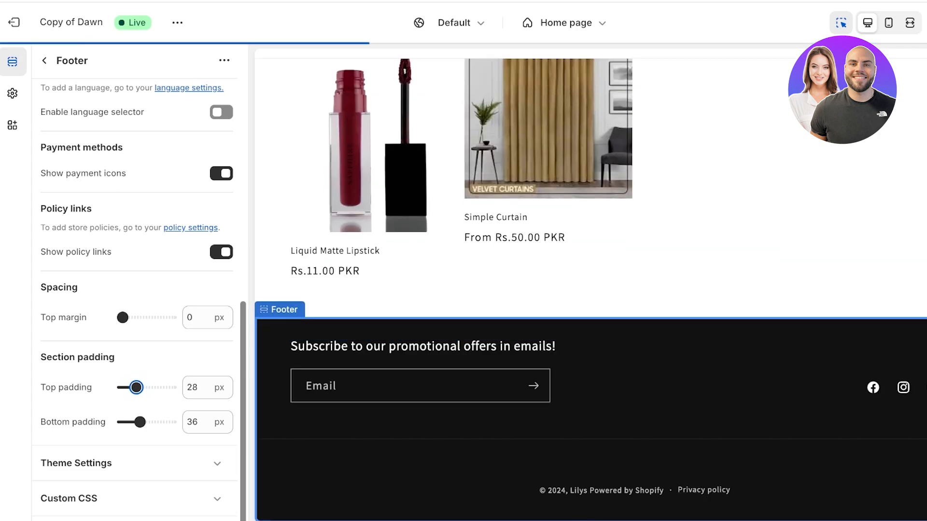
mouse_move(140, 422)
left_mouse_down()
mouse_move(169, 422)
mouse_move(124, 422)
mouse_move(134, 422)
left_mouse_up()
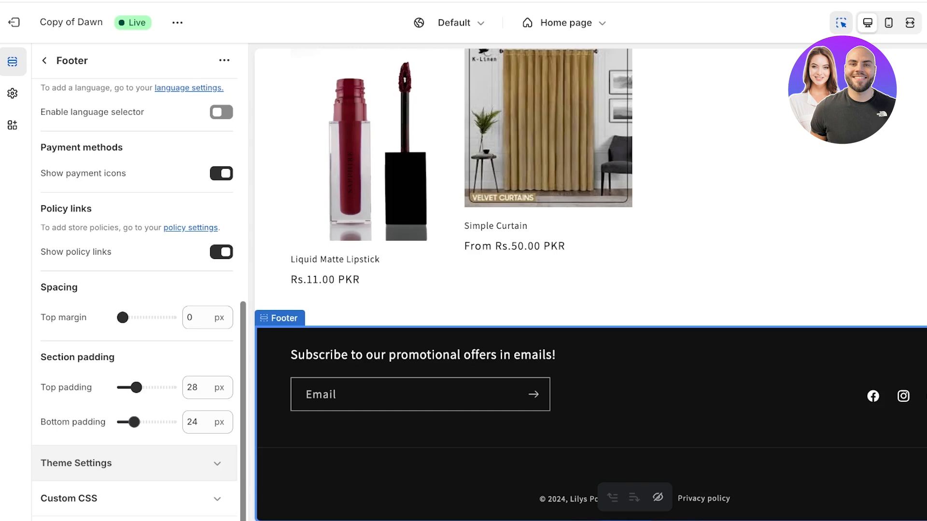
Expand the footer's Theme Settings and Custom CSS sections and review their options
left_click(97, 463)
scroll(135, 290, "down", 10)
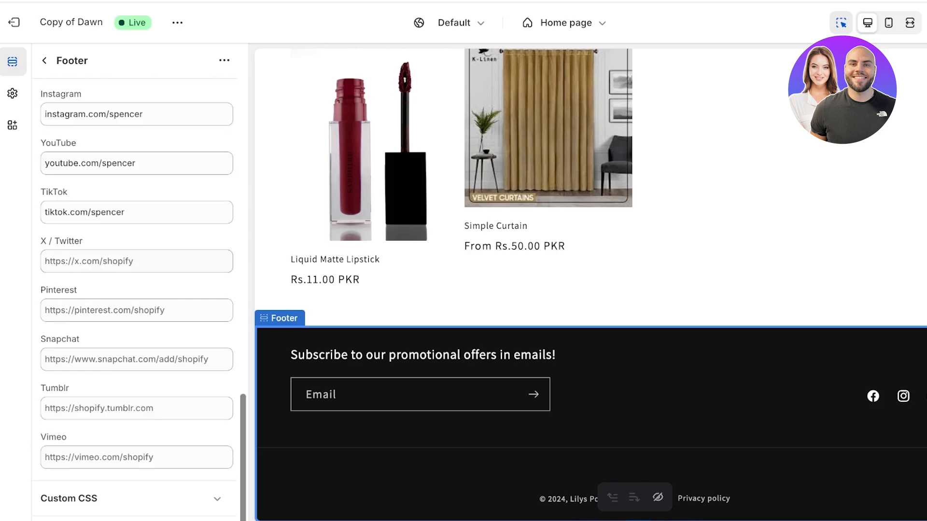
left_click(135, 499)
scroll(135, 357, "down", 3)
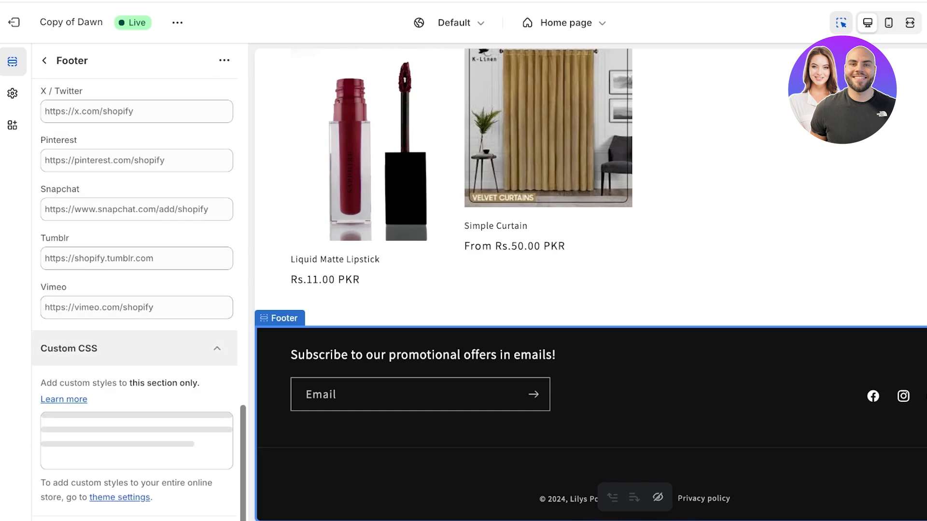
scroll(136, 348, "up", 10)
scroll(135, 290, "up", 4)
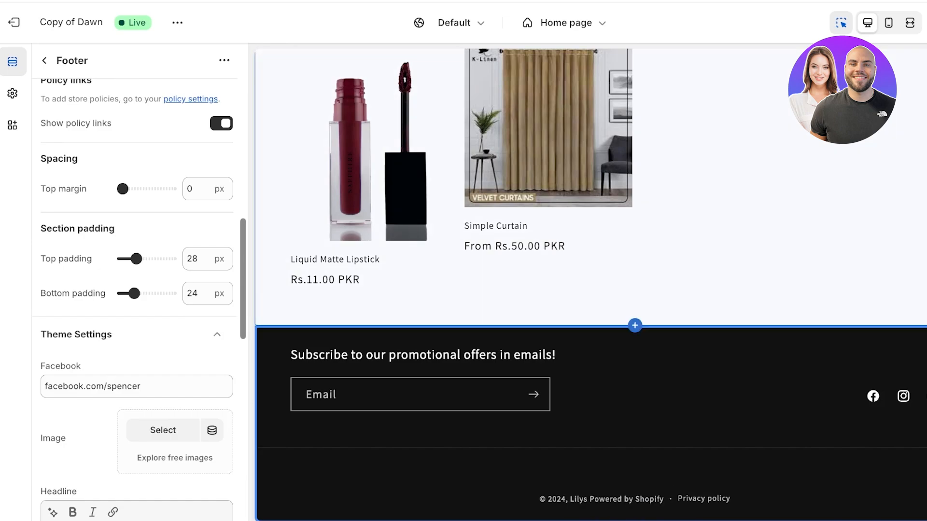
Save the footer changes and exit the theme editor
left_click(904, 23)
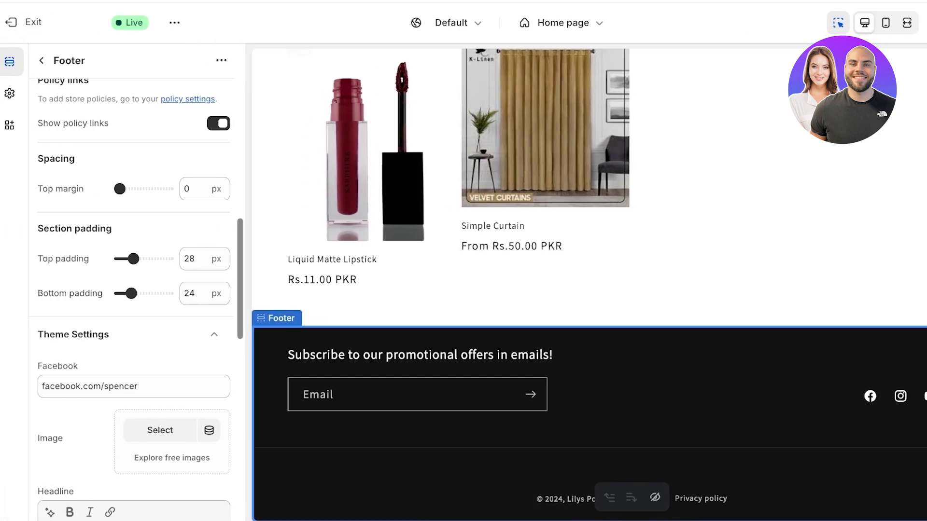
left_click(24, 22)
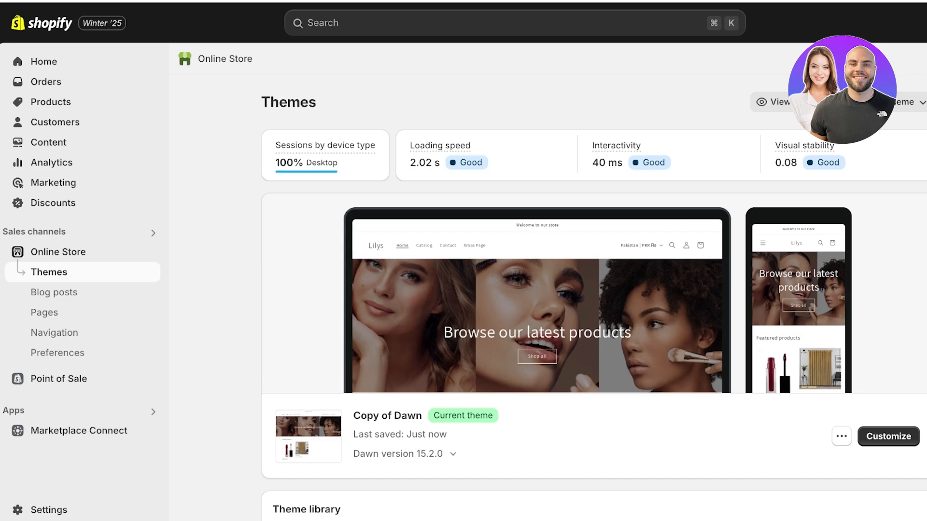
Open the Policies page in the store settings
left_click(49, 510)
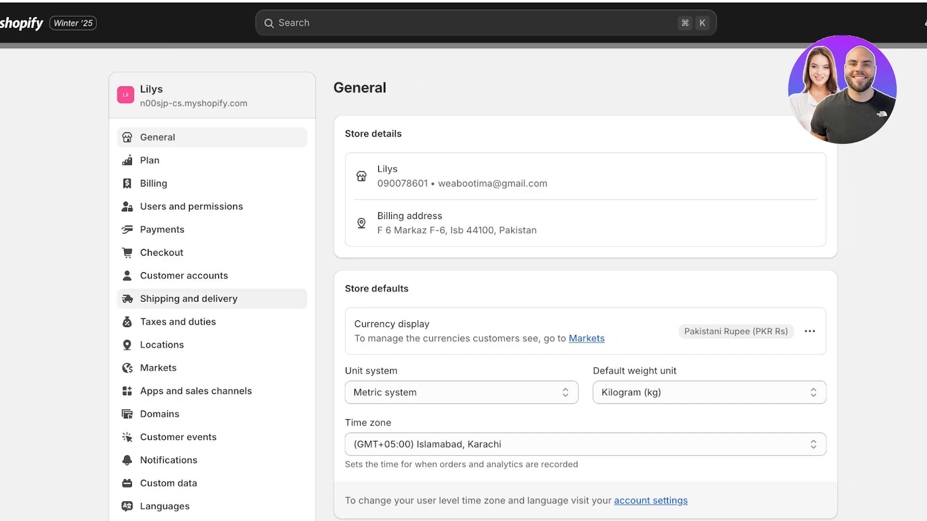
scroll(201, 186, "down", 3)
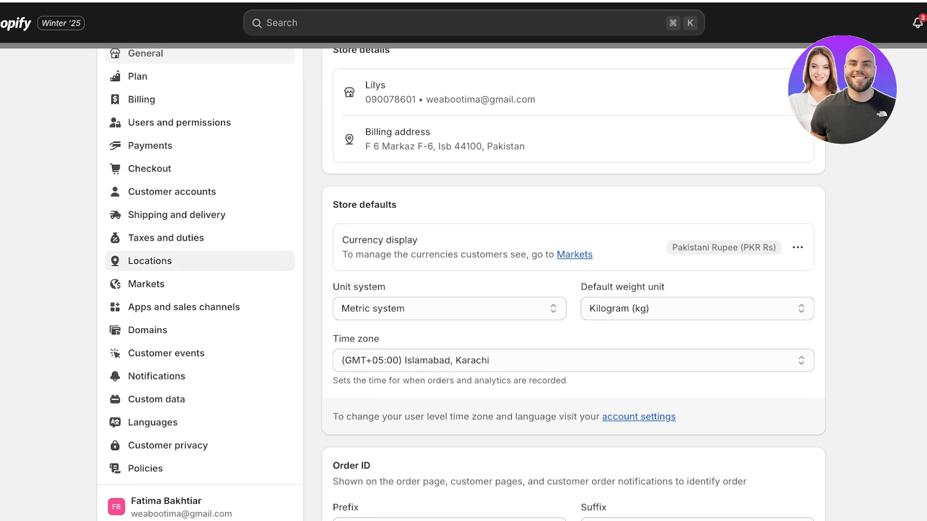
left_click(144, 468)
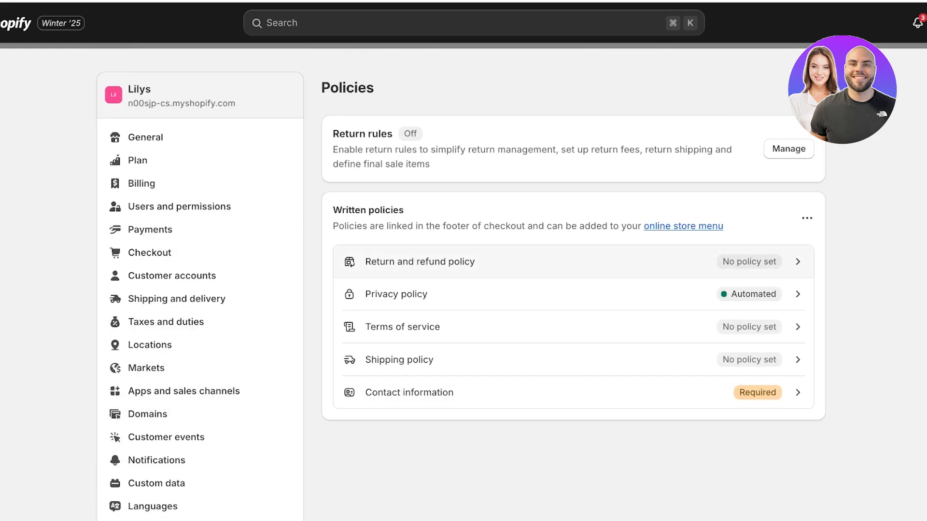
Insert the template into the return and refund policy and remove the blank lines above its Exchanges heading
left_click(419, 262)
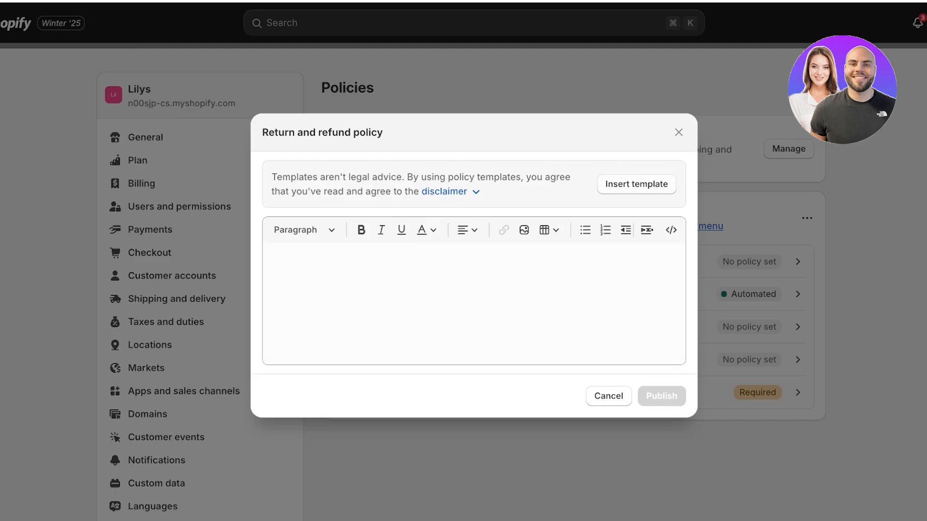
left_click(636, 184)
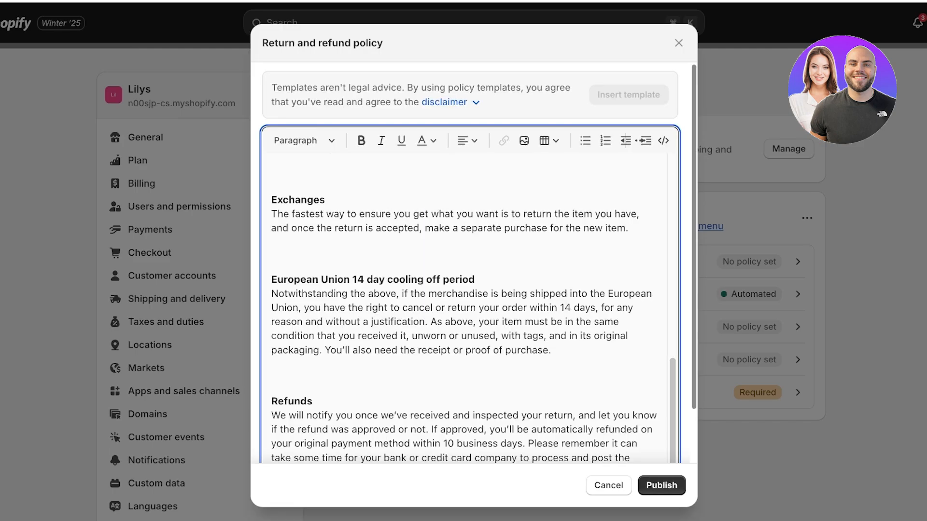
left_click(272, 200)
type("Unfortunately, we cannot accept returns on sale items or gift cards")
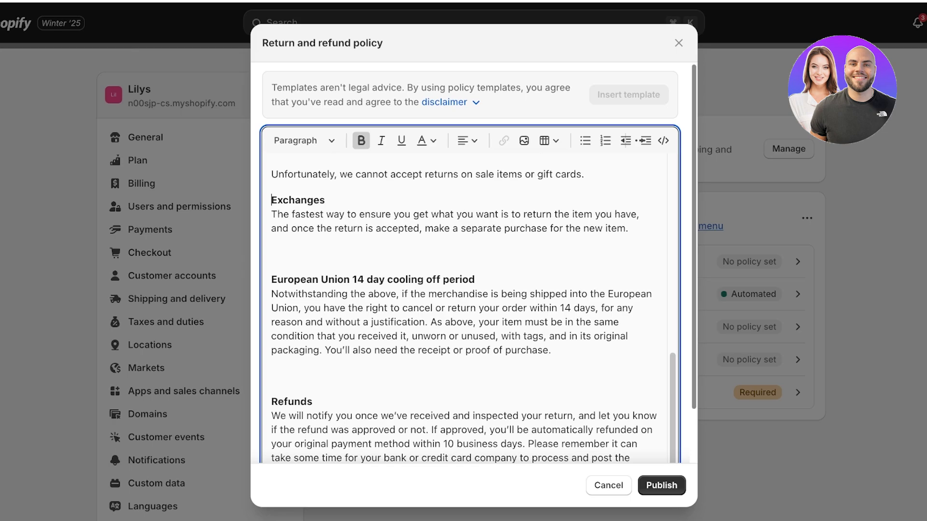
Read through the return and refund policy, including its return conditions, damages, exceptions and exchanges sections
scroll(473, 309, "up", 6)
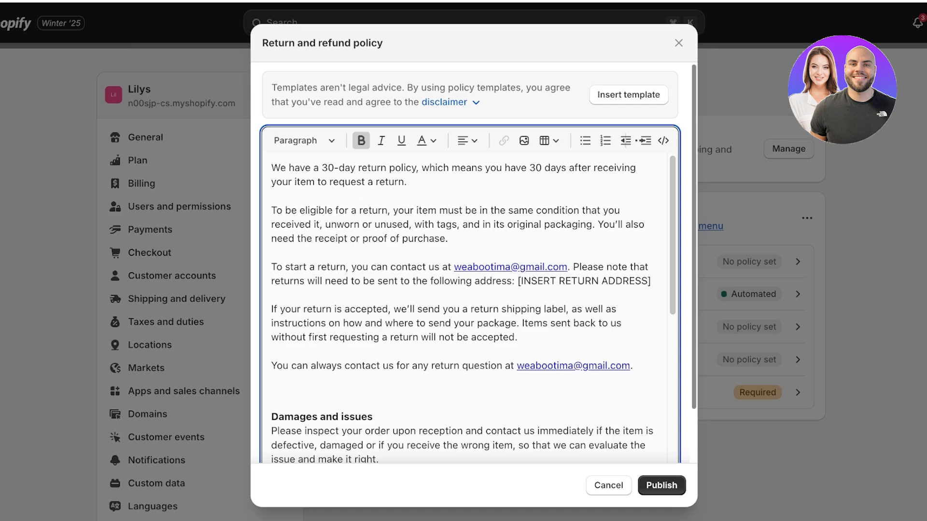
left_click(271, 168)
left_click_drag(272, 391, 329, 238)
left_click(324, 238)
scroll(463, 309, "down", 4)
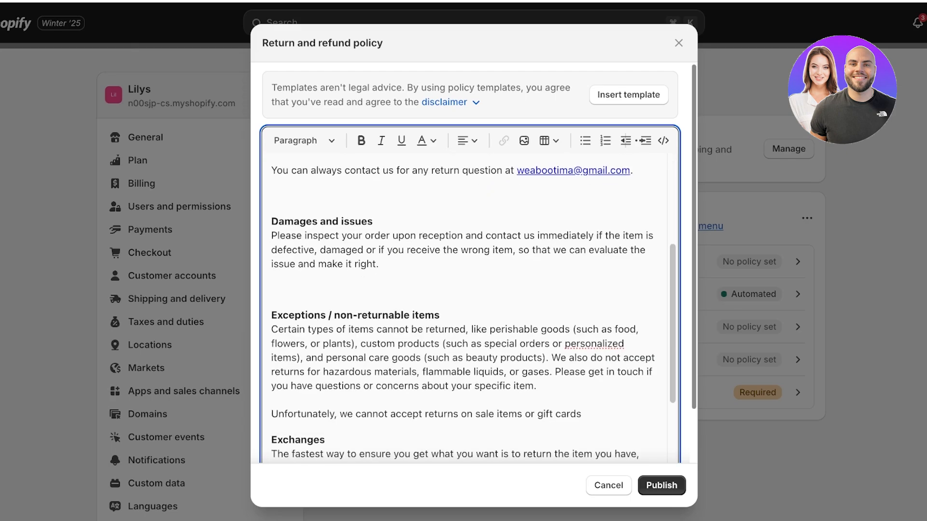
scroll(463, 309, "down", 1)
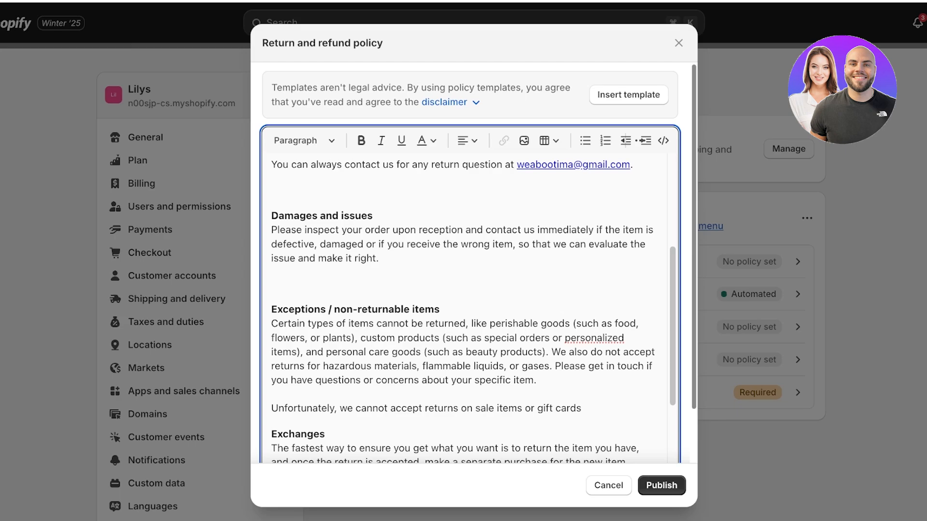
scroll(463, 309, "down", 3)
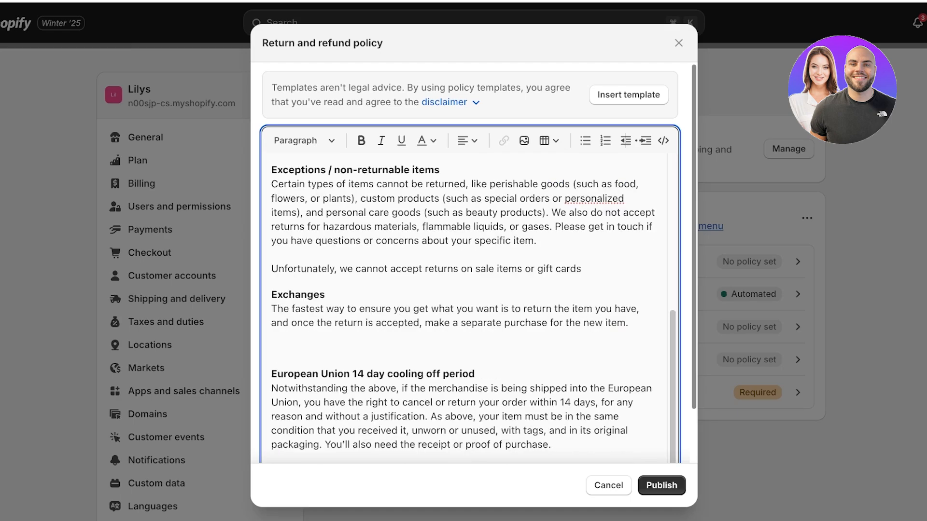
scroll(463, 309, "down", 2)
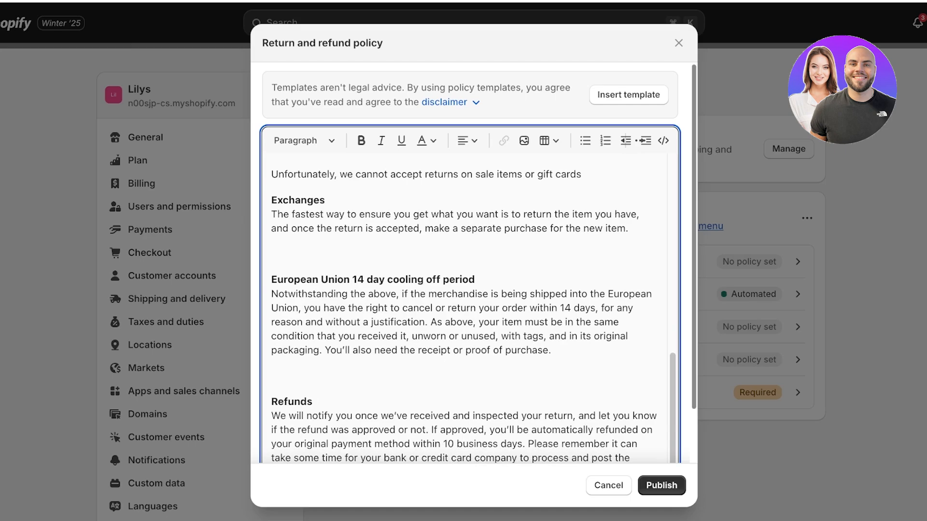
Delete the "European Union 14 day cooling off period" section and the blank lines between the Exchanges and Refunds sections
left_click_drag(551, 351, 271, 280)
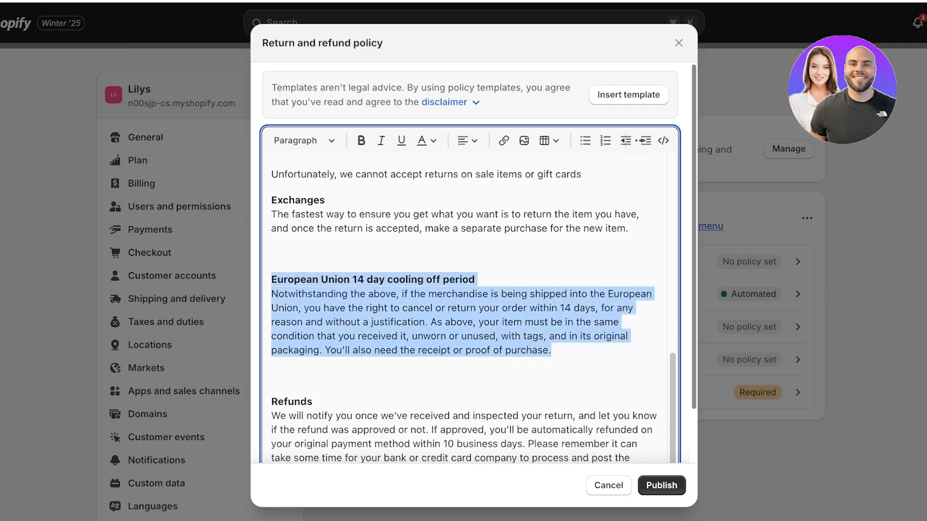
key("BackSpace")
key("BackSpace")
key("BackSpace")
key("BackSpace")
key("BackSpace")
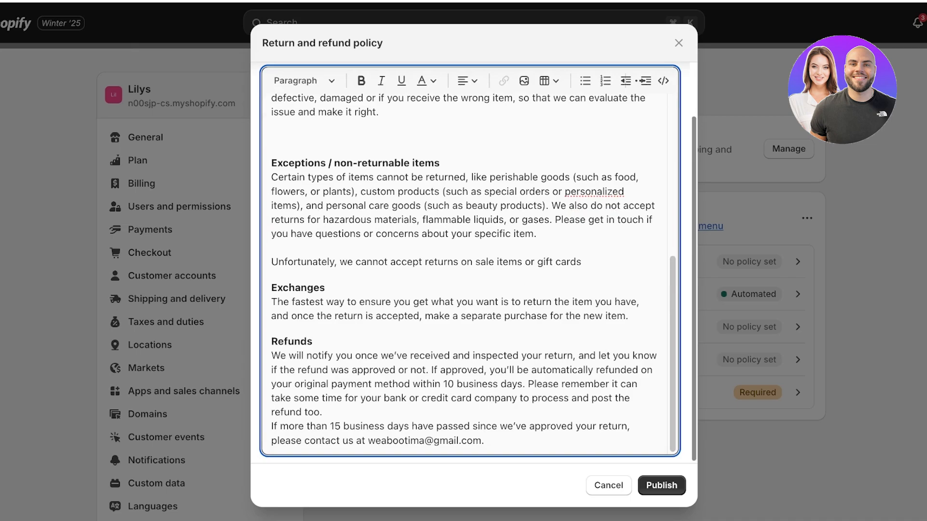
Check the contact e-mail at the end of the Refunds section and publish the return and refund policy
left_click_drag(484, 440, 368, 441)
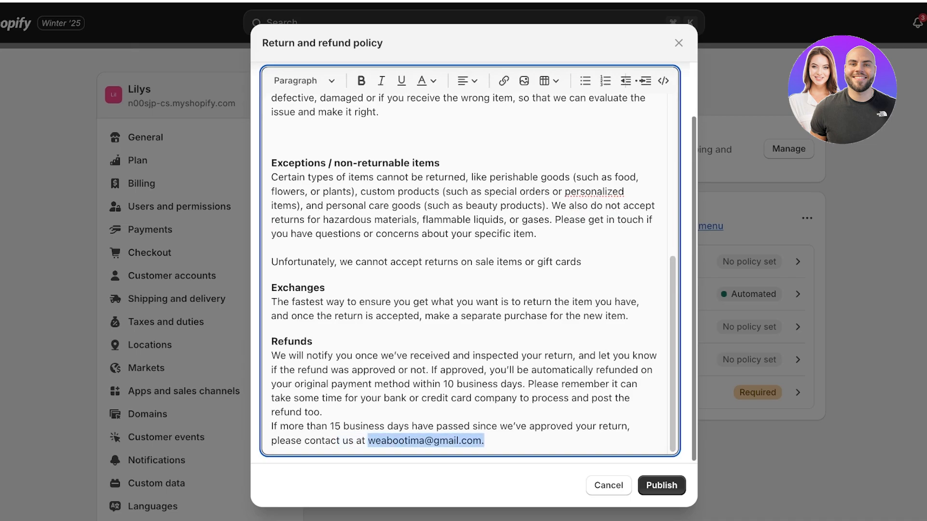
scroll(470, 271, "up", 6)
left_click(661, 485)
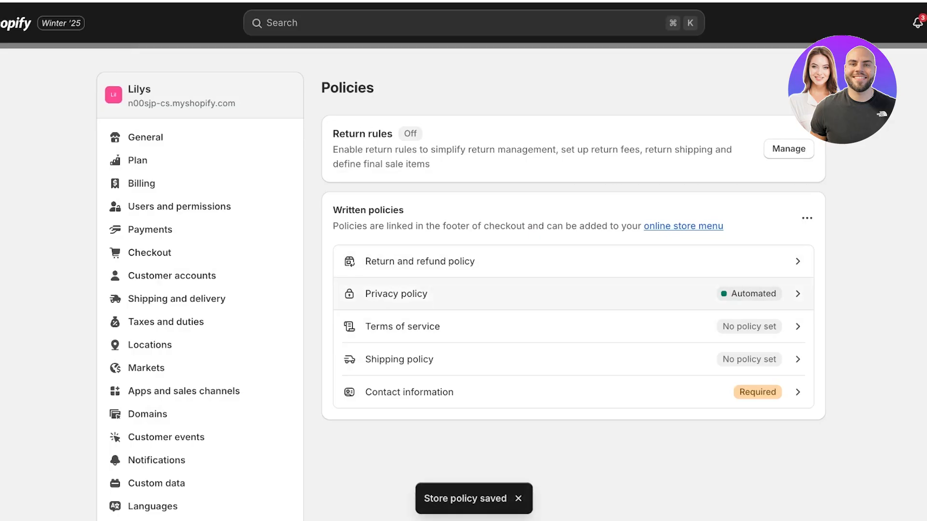
View the privacy policy and the shipping policy, closing each without changes
left_click(531, 293)
left_click(679, 60)
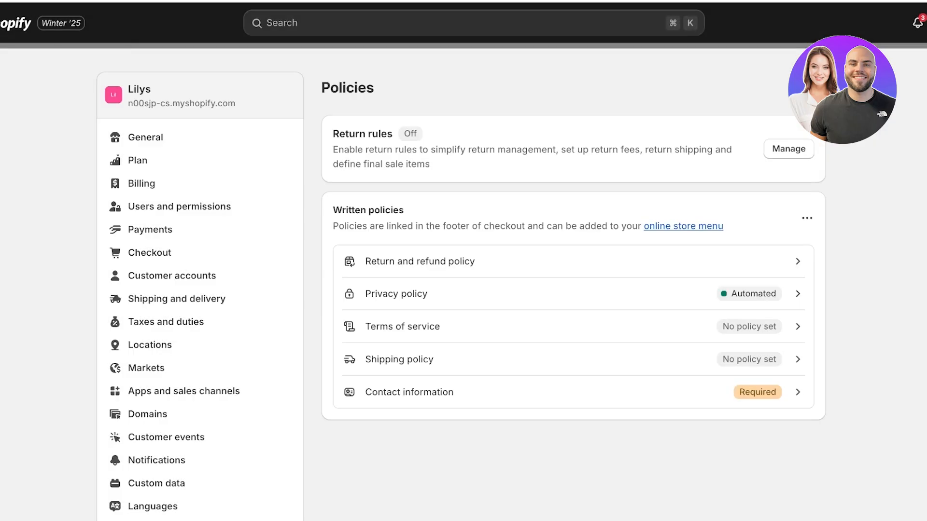
left_click(531, 359)
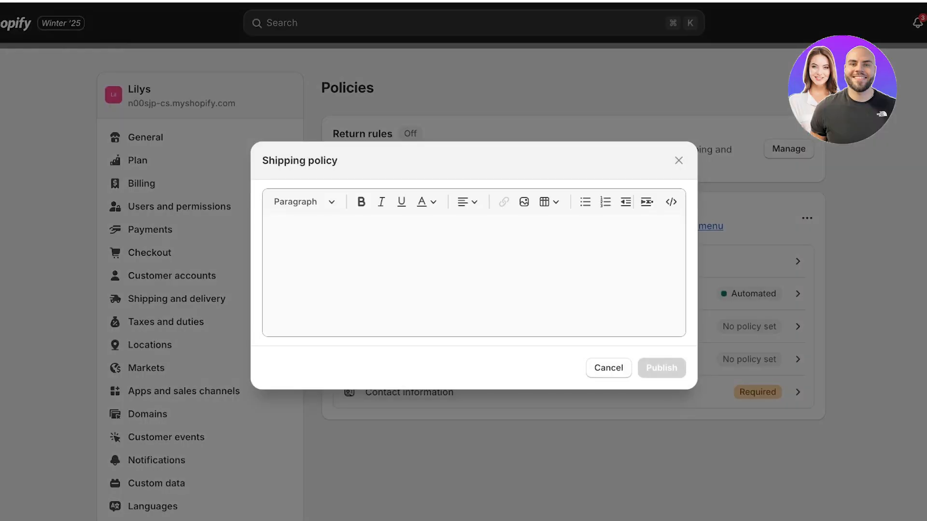
left_click(678, 161)
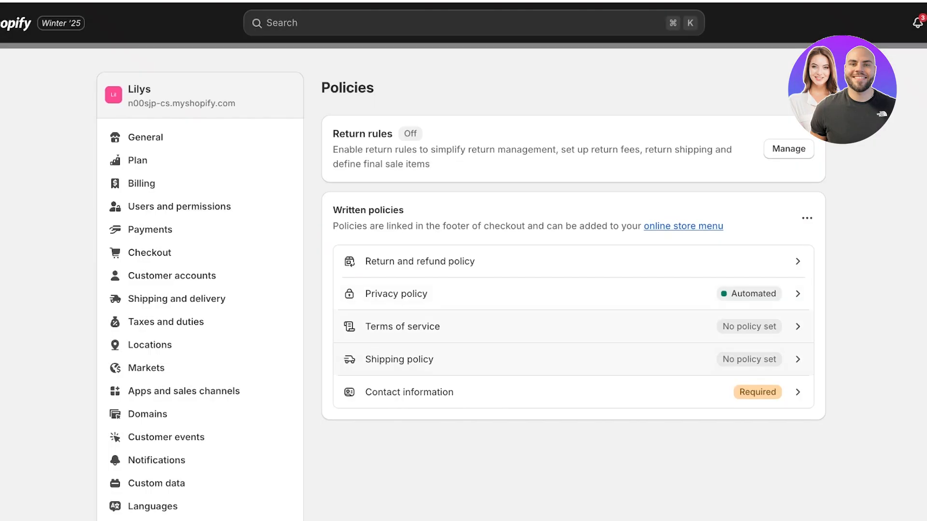
Insert the template into the Terms of service policy and publish it
left_click(531, 326)
left_click(637, 183)
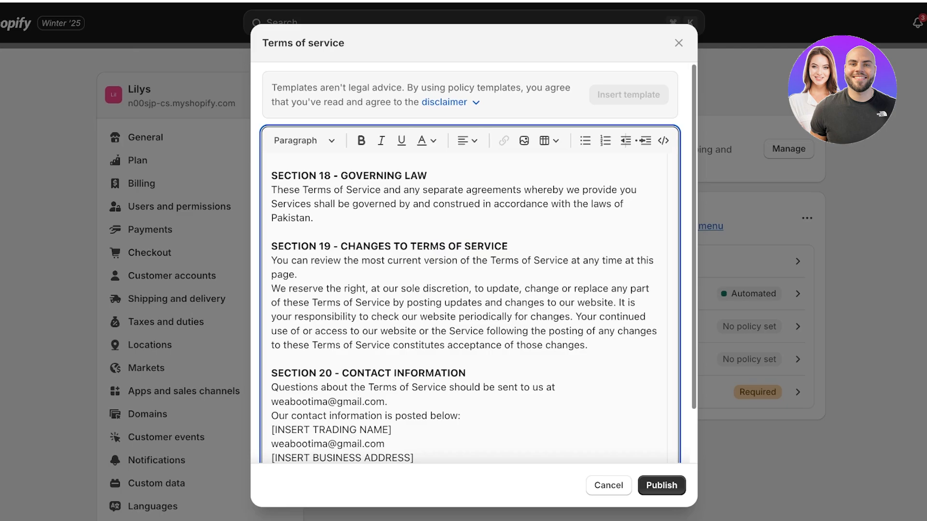
left_click(662, 486)
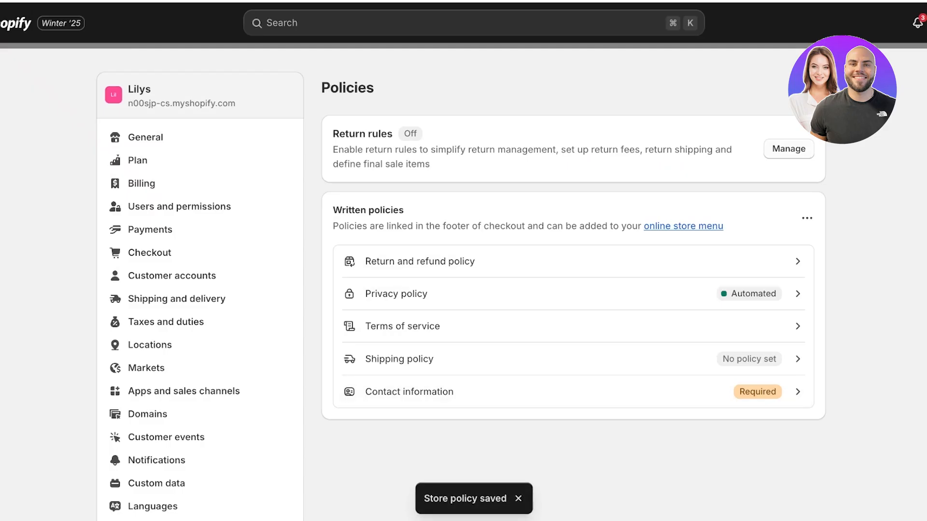
View the return window, shipping cost and restocking options in the return rules, and go back to the Themes page
left_click(788, 149)
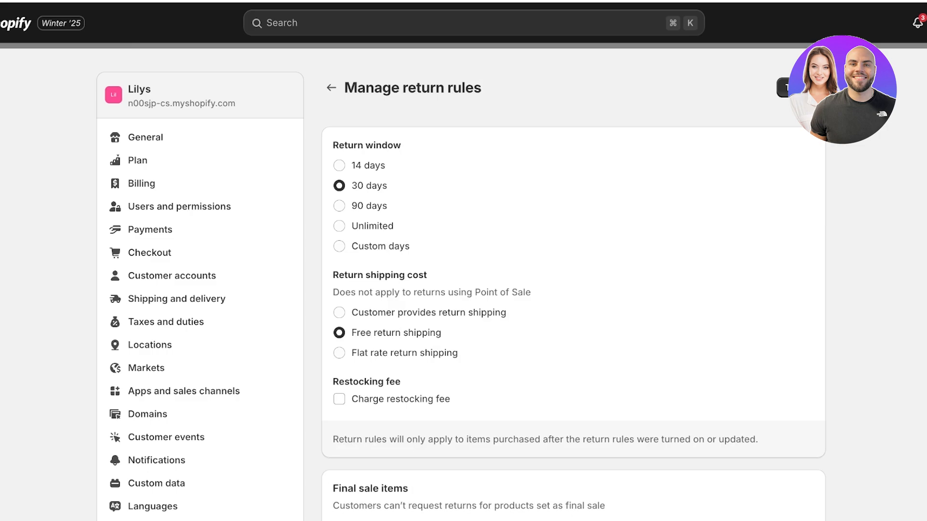
left_click(331, 87)
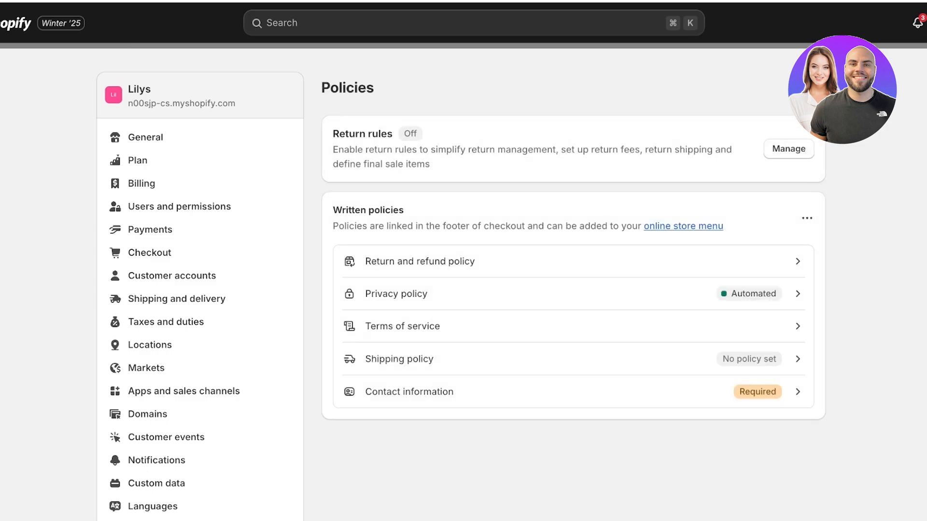
scroll(461, 286, "down", 1)
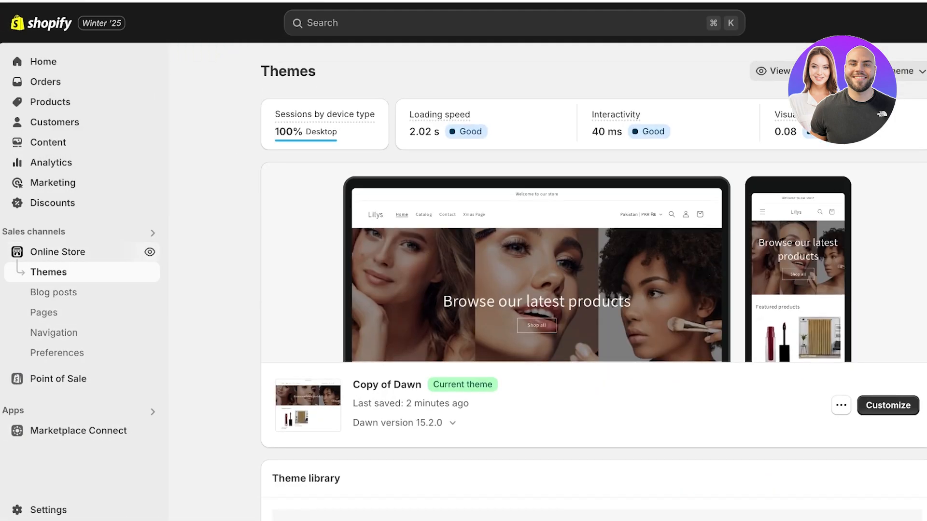
Reopen the Copy of Dawn theme for customization and check the footer's policy links and settings
left_click(888, 405)
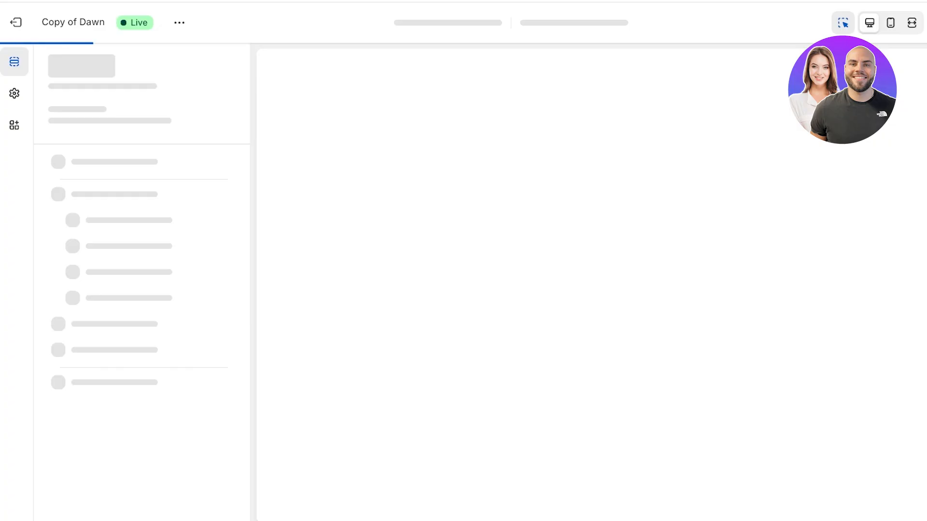
scroll(635, 459, "down", 10)
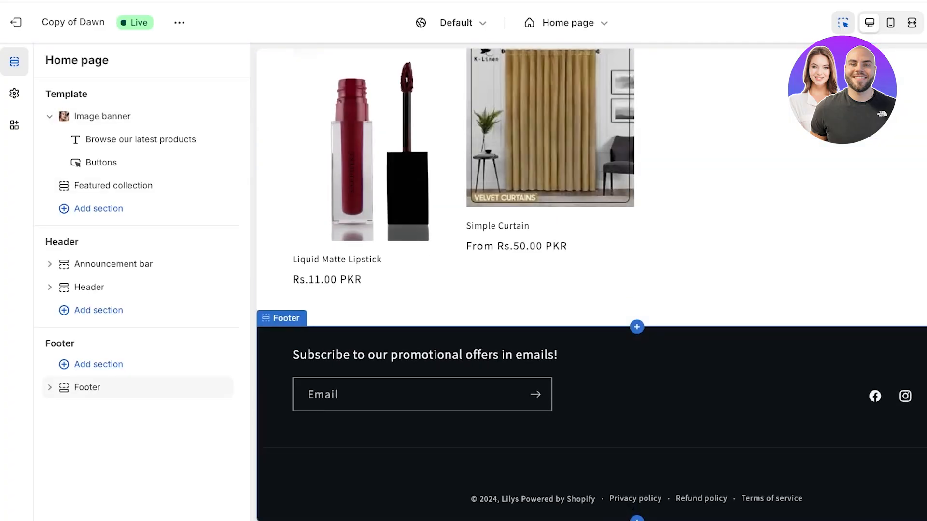
left_click(635, 459)
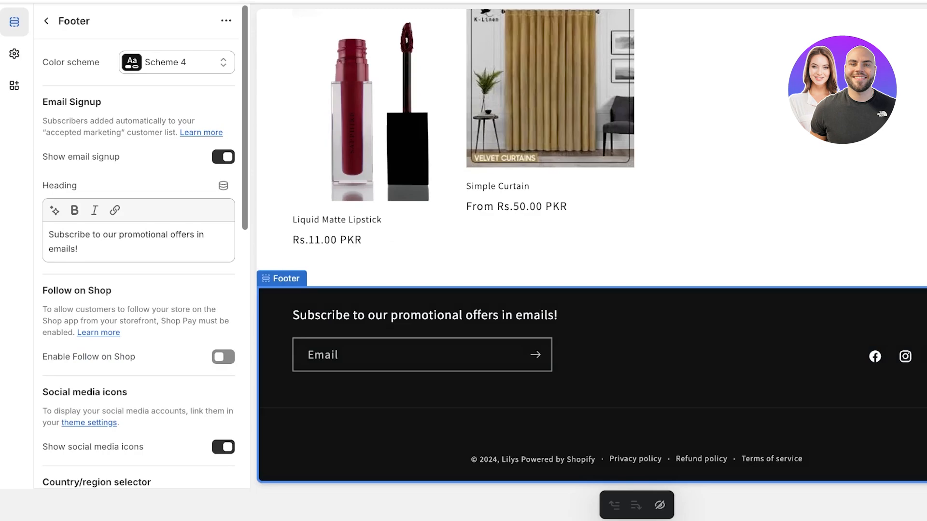
scroll(135, 261, "down", 10)
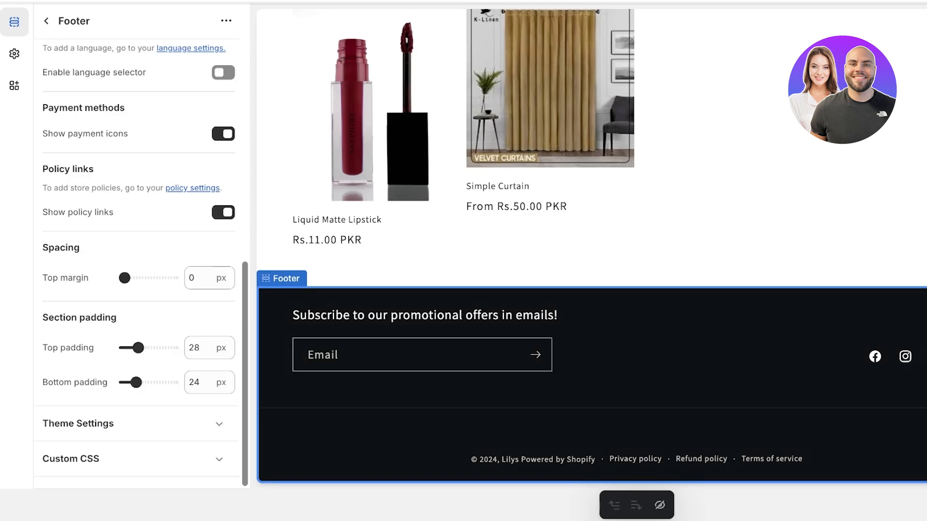
Preview the Privacy policy page from the footer link and look through it down to the footer
left_click(635, 459)
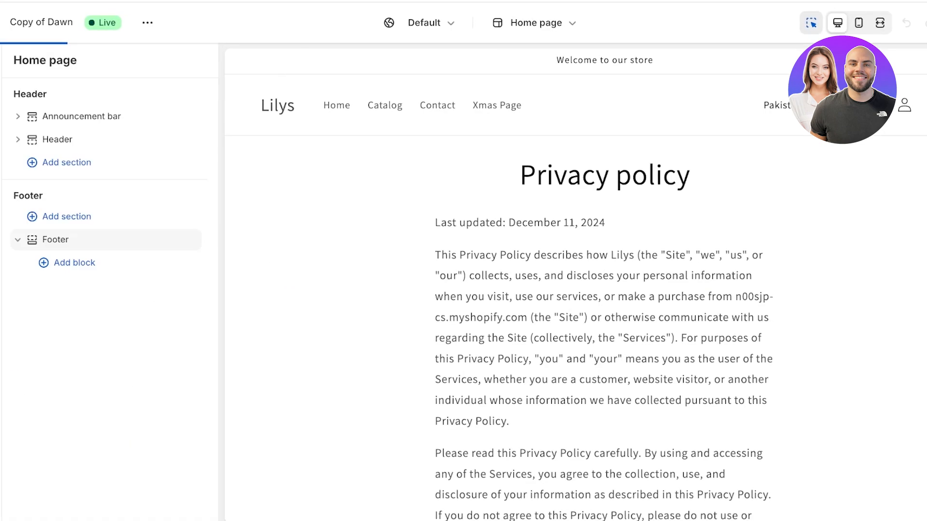
scroll(606, 285, "down", 15)
scroll(575, 284, "down", 20)
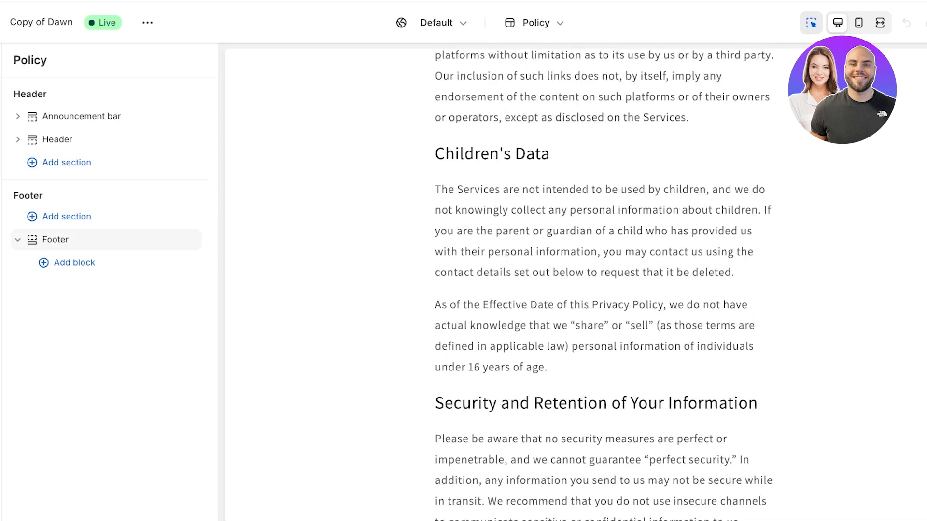
scroll(575, 285, "up", 6)
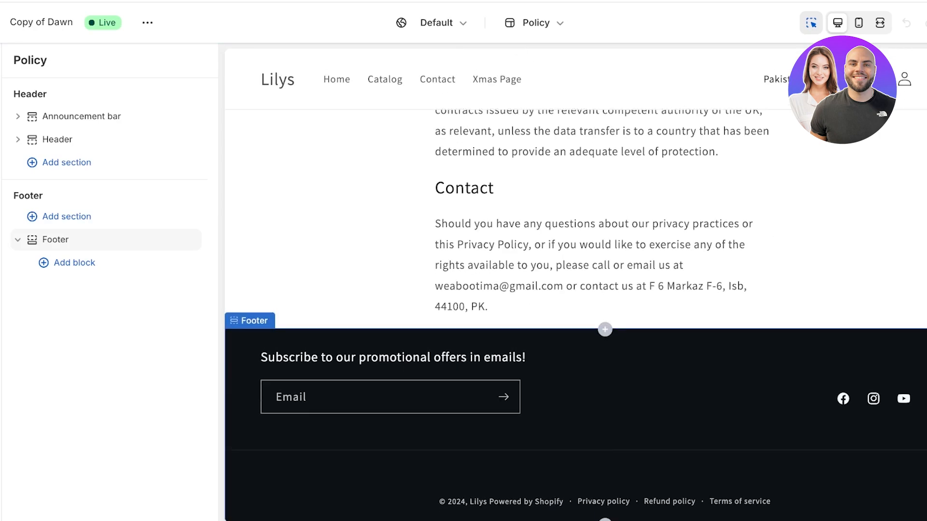